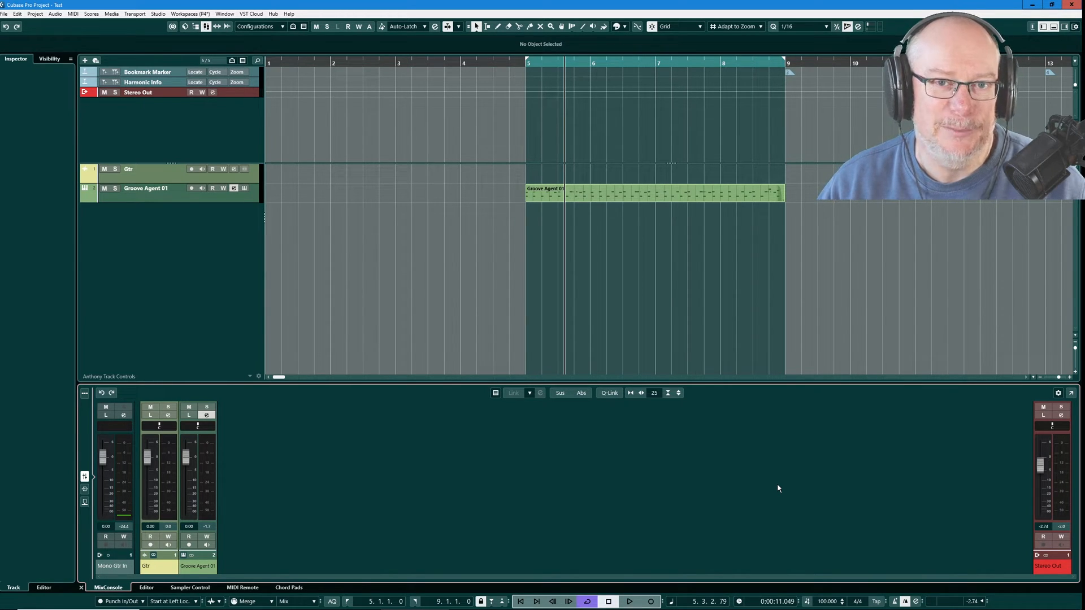
Step: Examine the Focusrite USB ASIO port list in Studio Setup, including the Show As name of Input 3, and leave it unchanged
key(space)
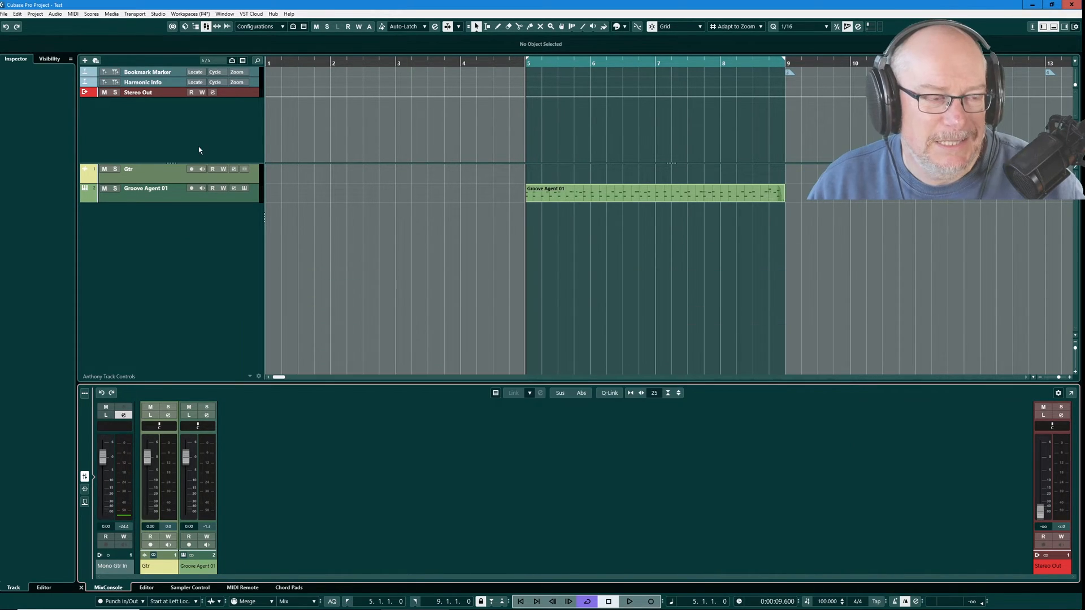
click(158, 14)
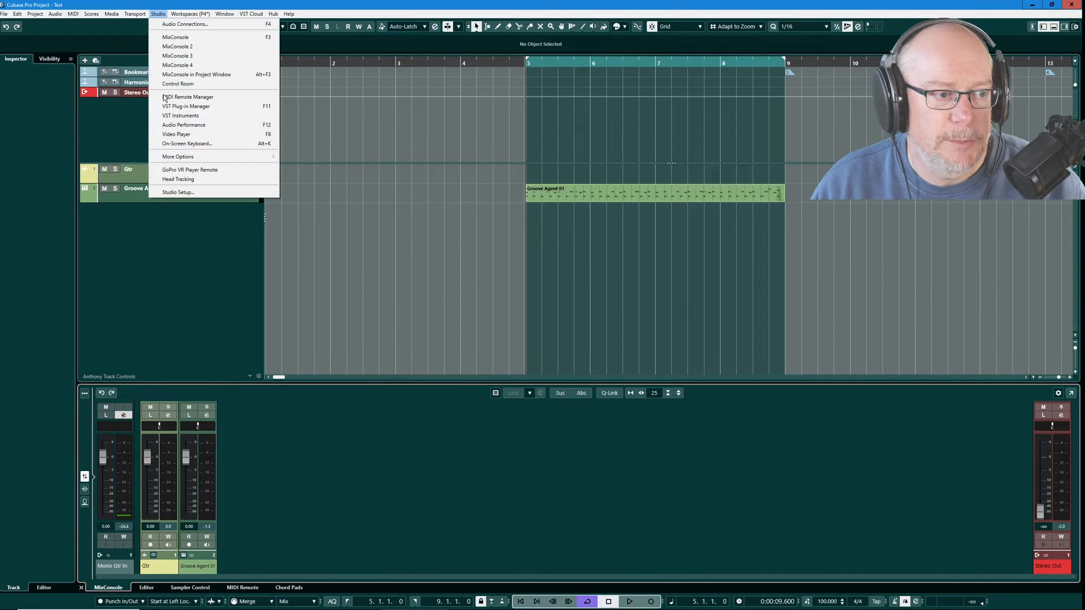
click(176, 195)
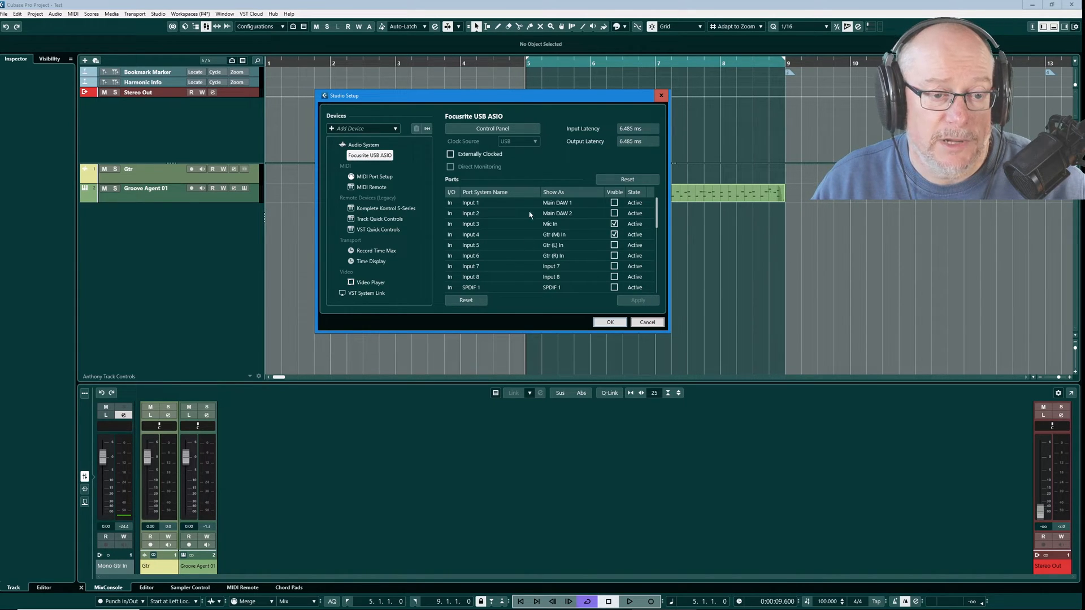
drag(670, 332, 726, 556)
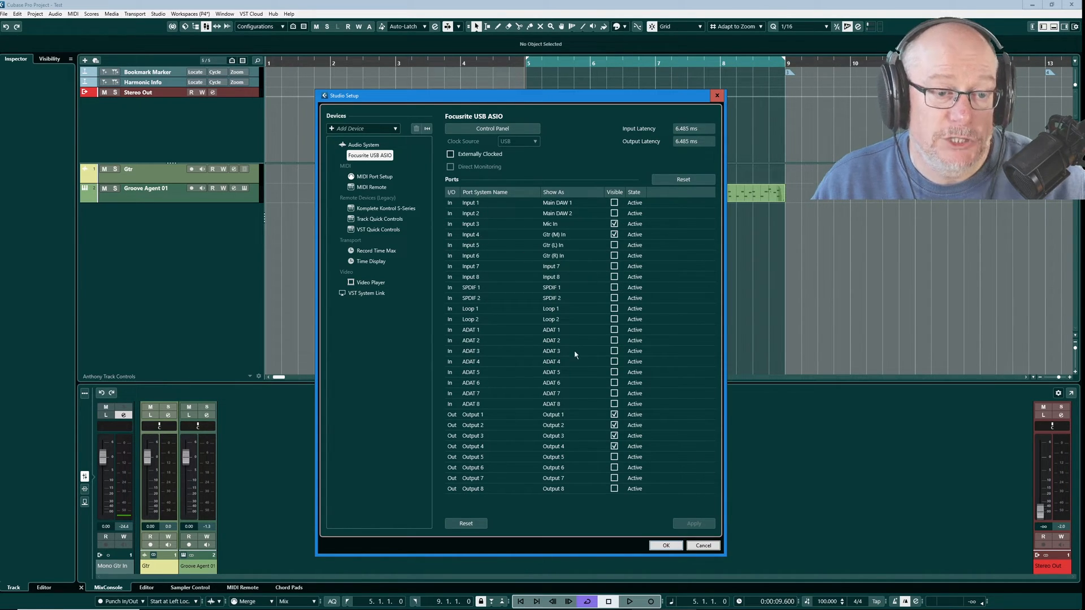
click(555, 222)
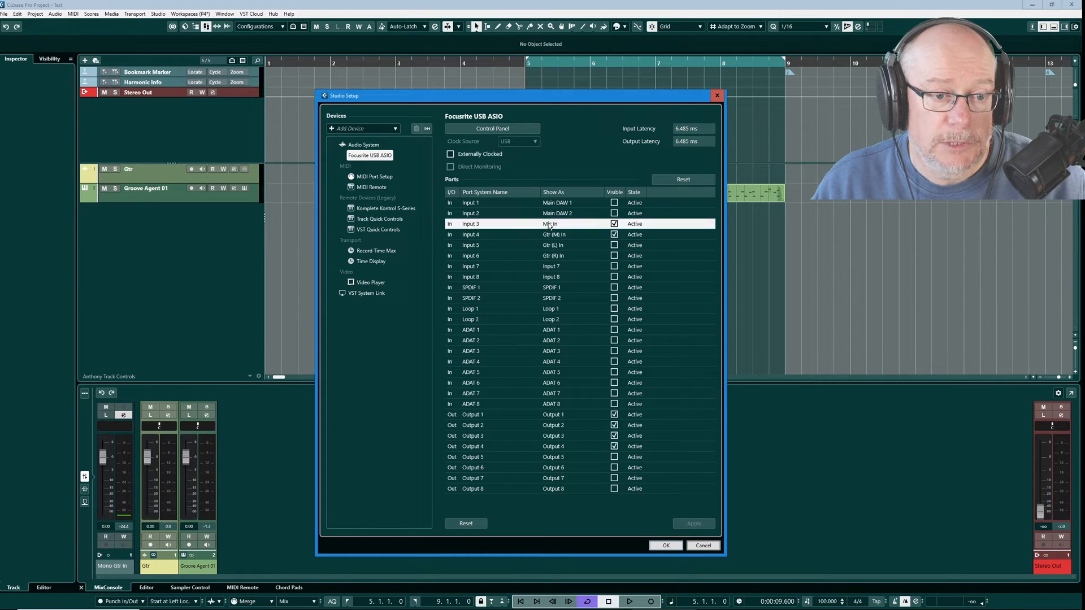
click(556, 224)
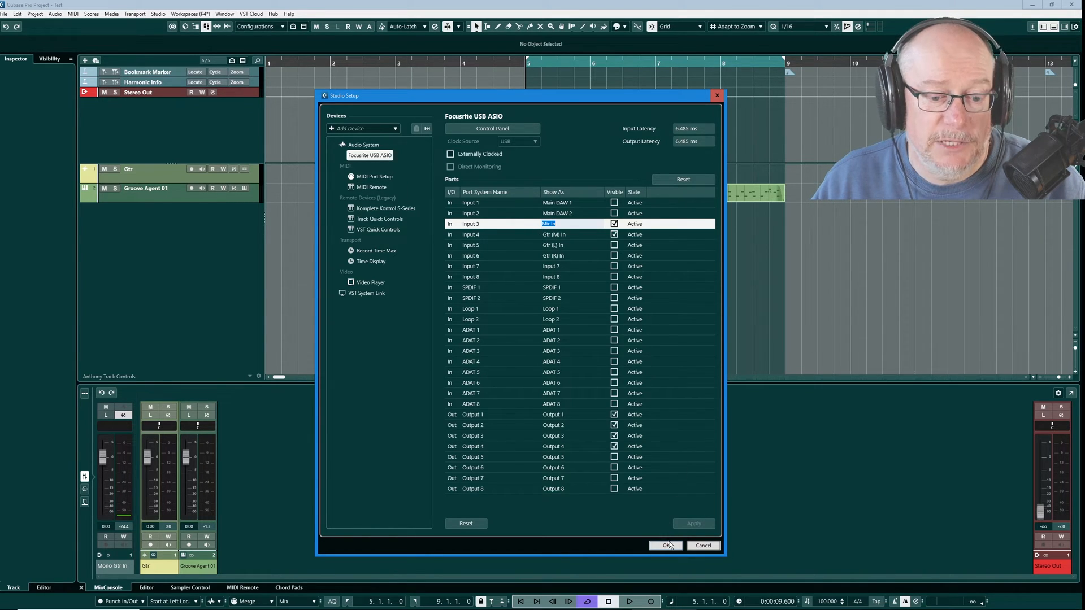
key(Return)
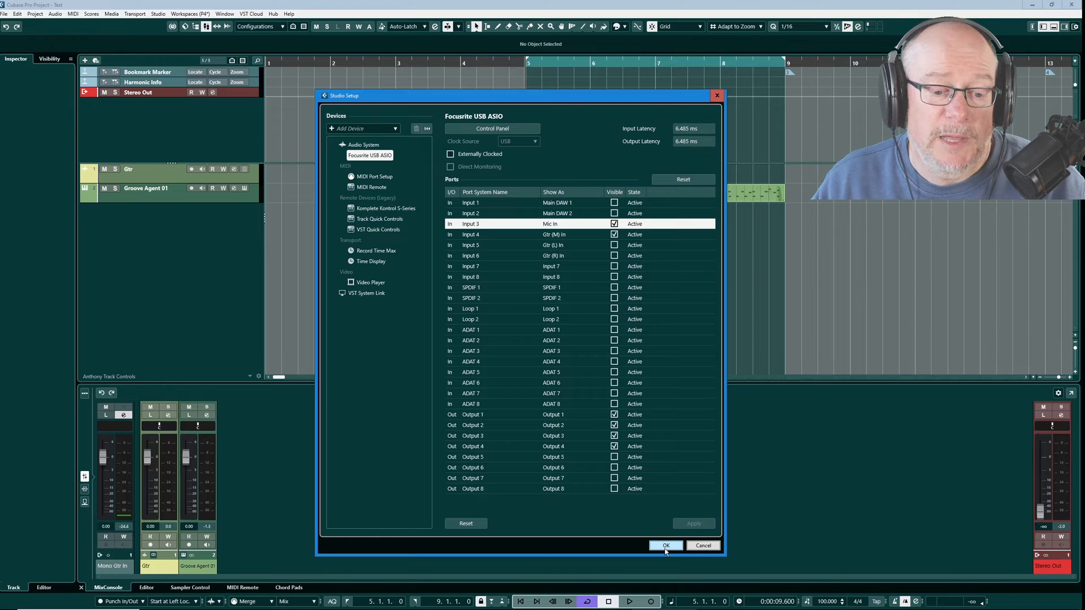
click(703, 546)
Step: Review the Mono Gtr In bus in the input audio connections and the device ports available to it
click(158, 13)
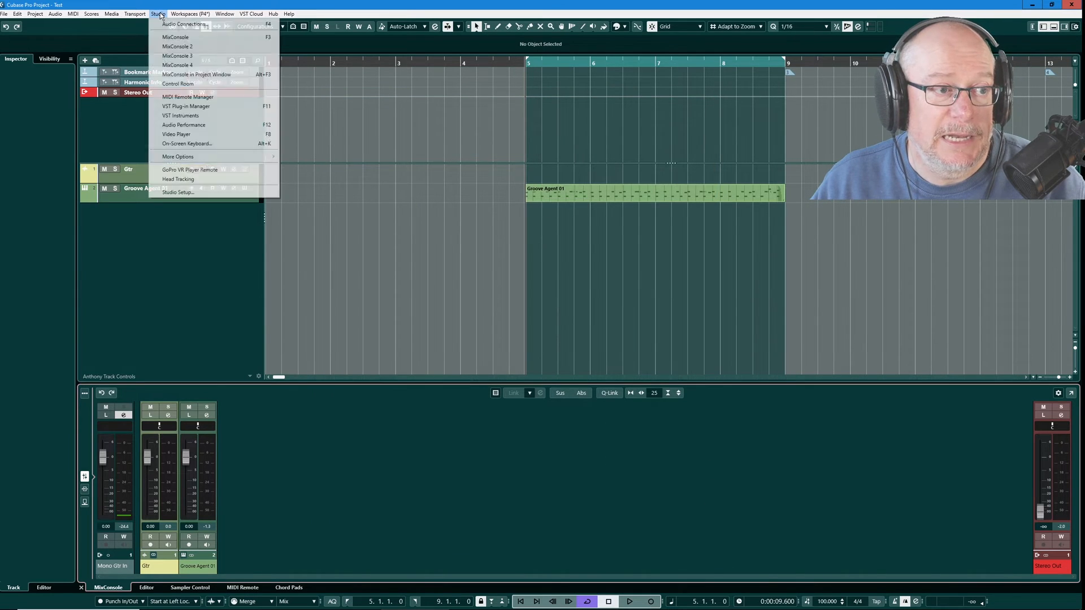
click(170, 24)
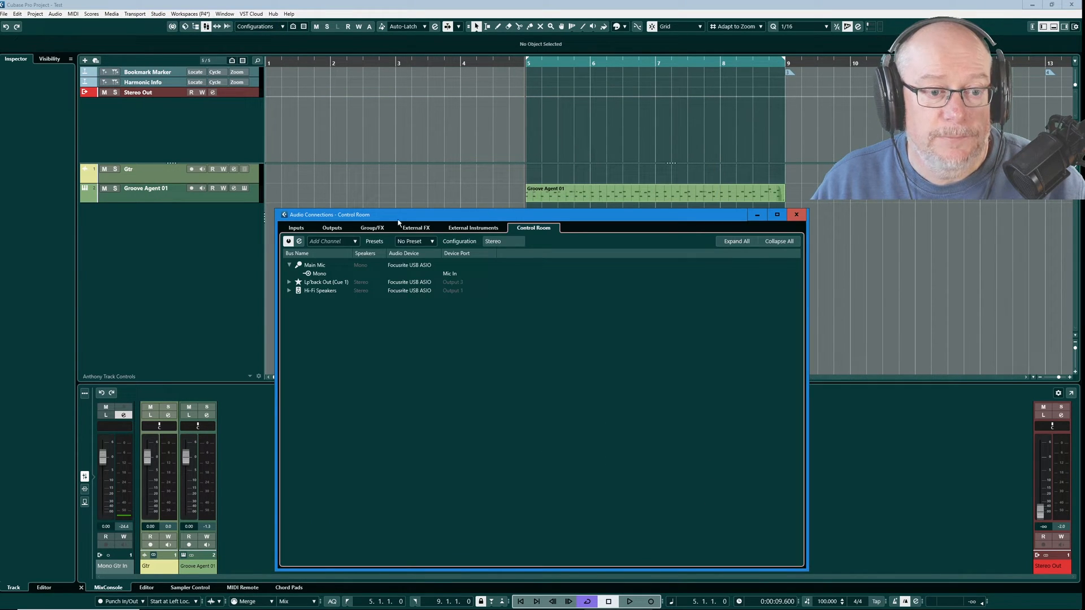
click(300, 228)
drag(382, 214, 432, 185)
click(361, 247)
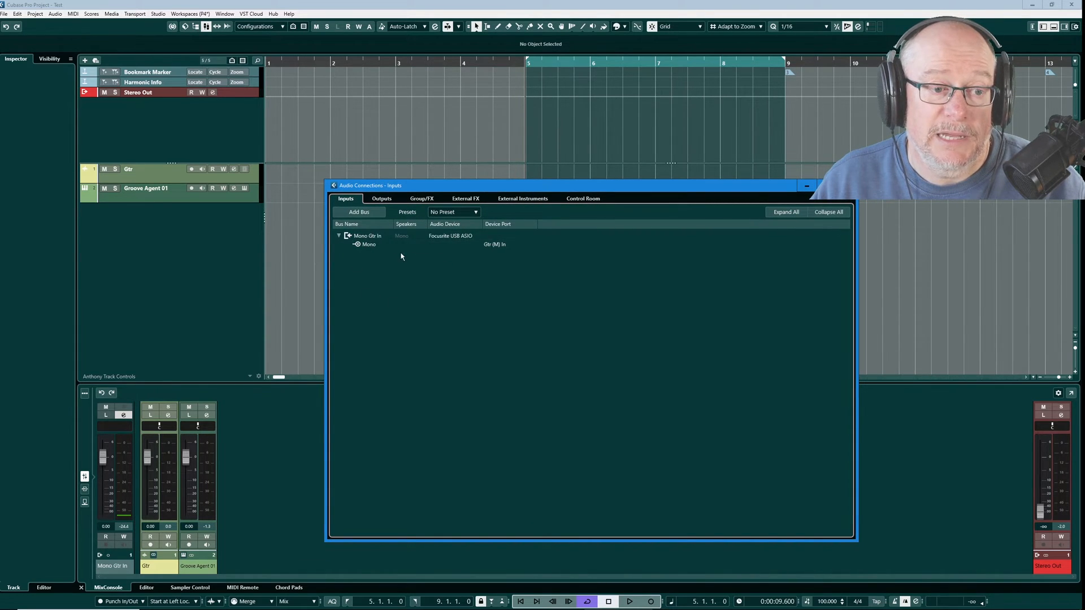
click(499, 246)
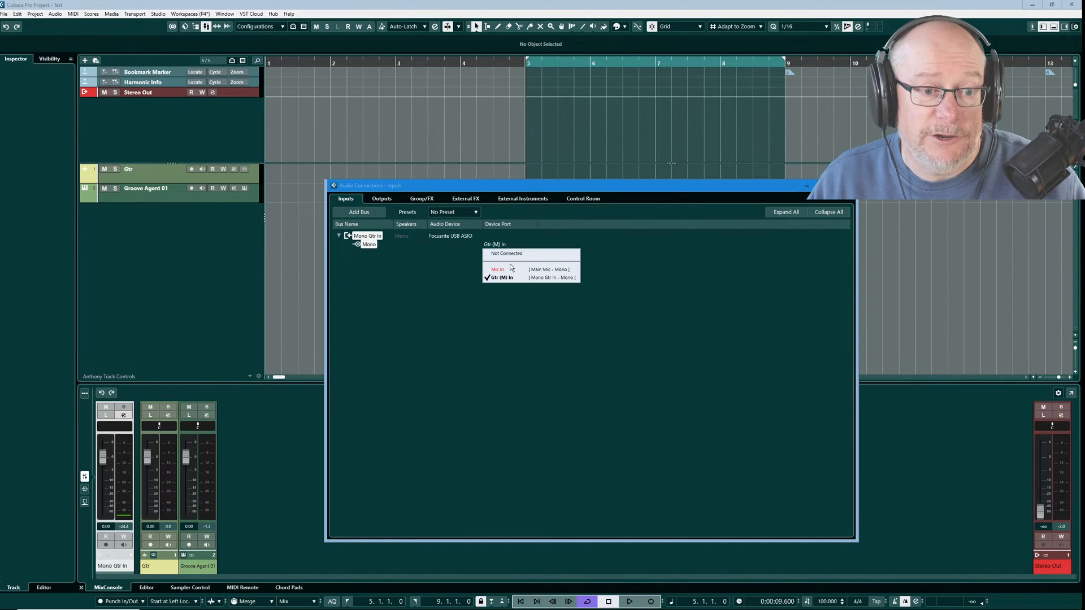
click(532, 292)
Step: View the options for adding an input bus without creating one, and close the audio connections
click(354, 212)
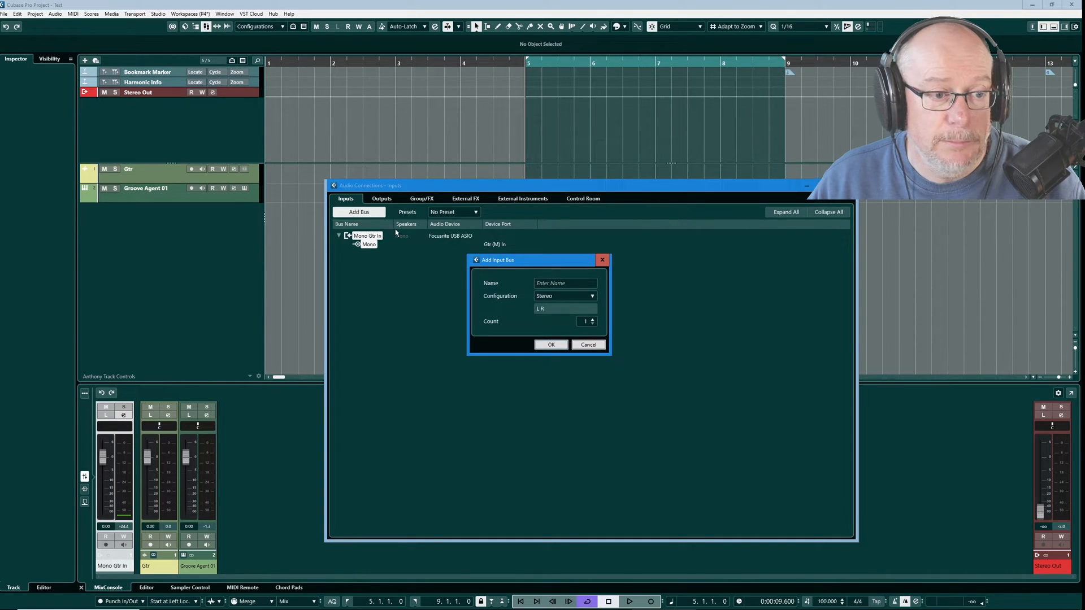
key(Escape)
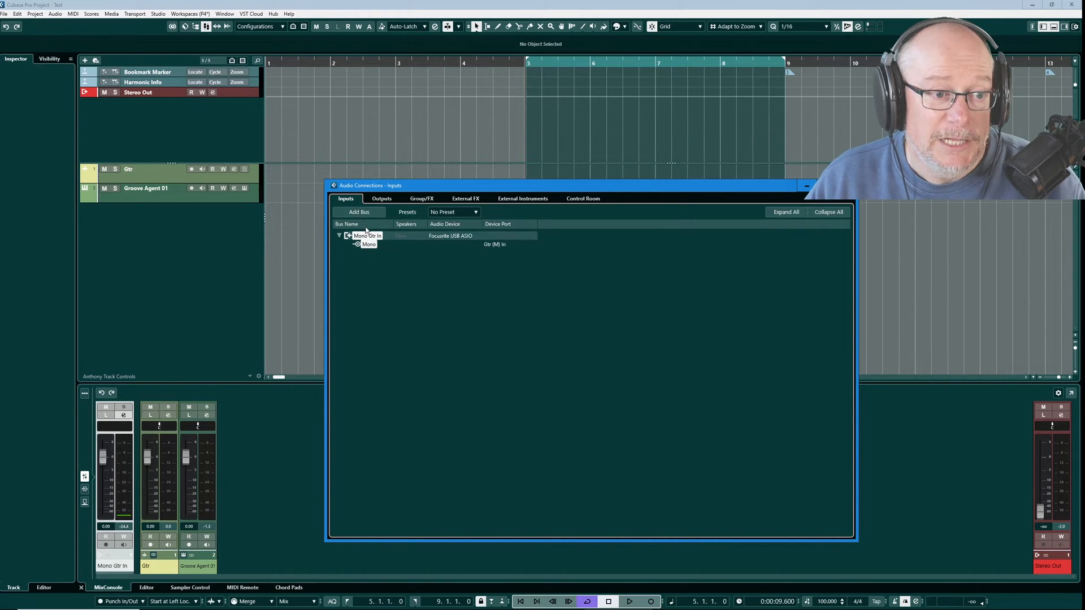
key(F4)
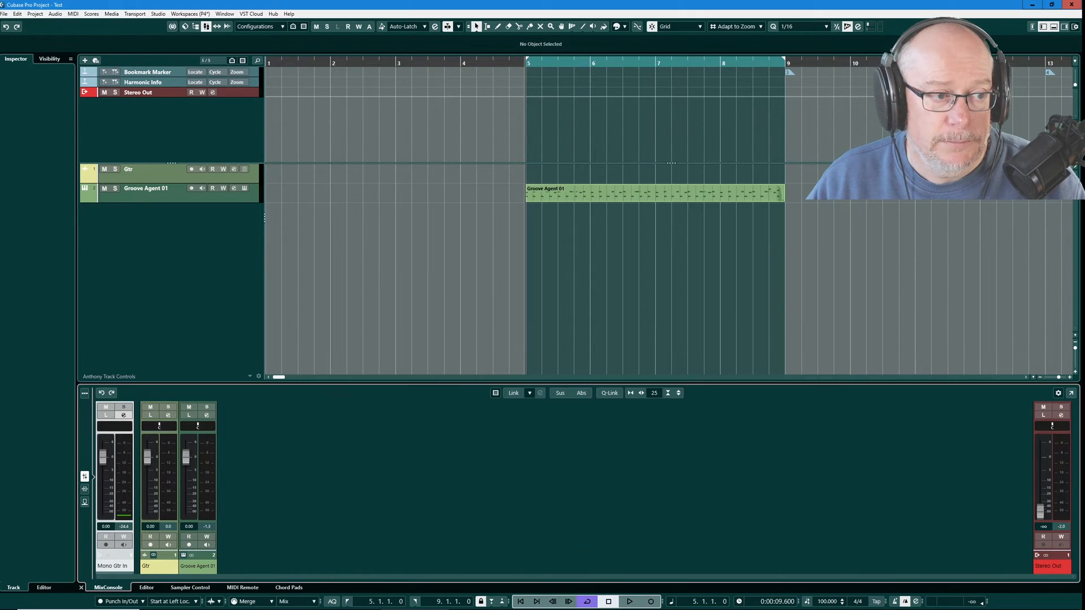
Step: Add one stereo audio track with Mono Gtr In as its input and Stereo Out as its output
click(84, 59)
click(501, 236)
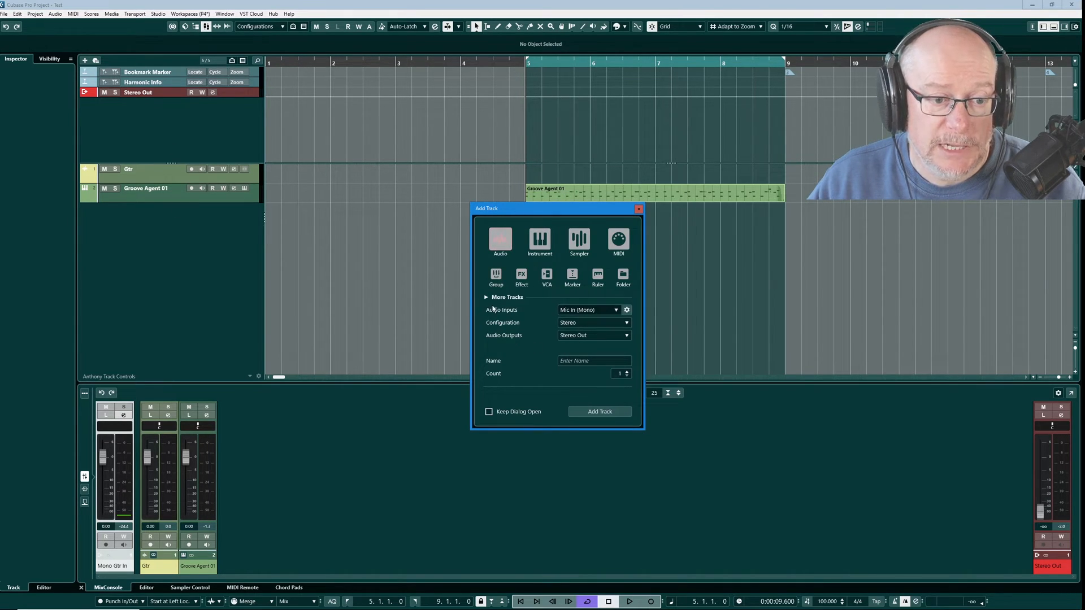
click(590, 310)
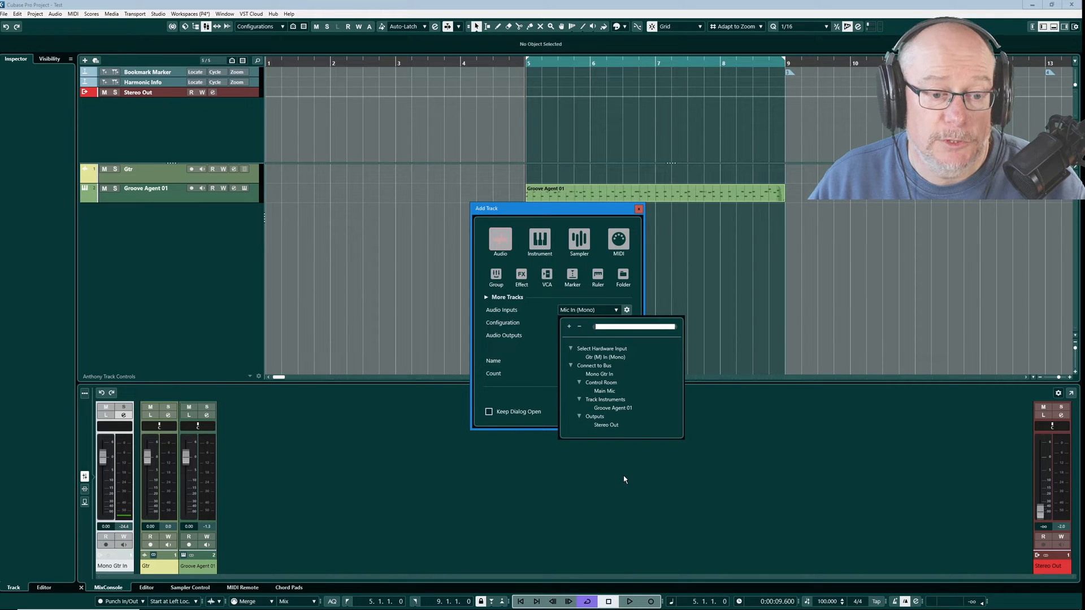
click(600, 374)
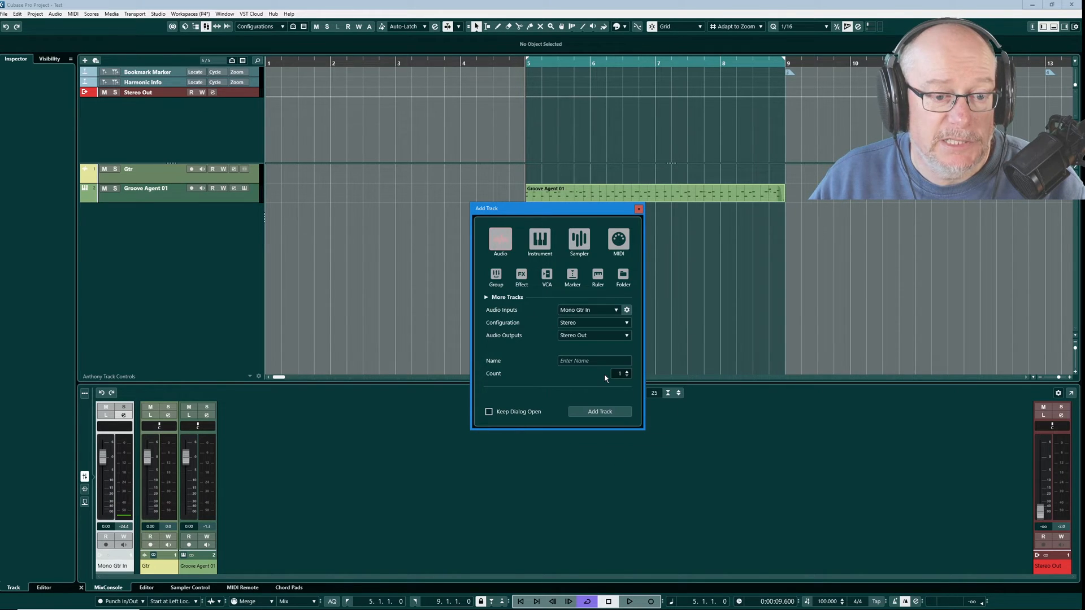
click(625, 323)
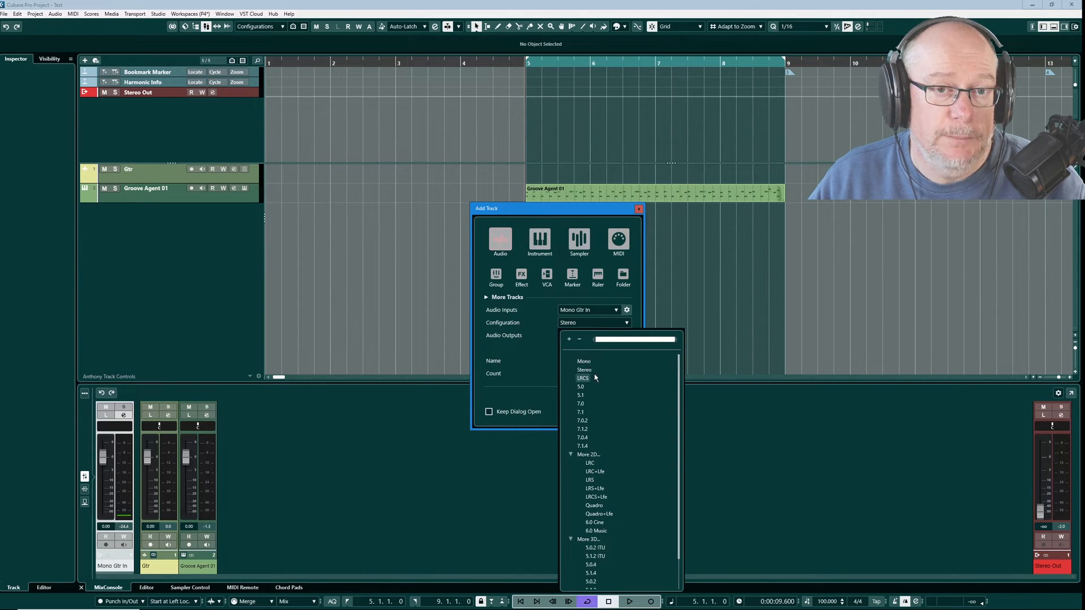
click(508, 322)
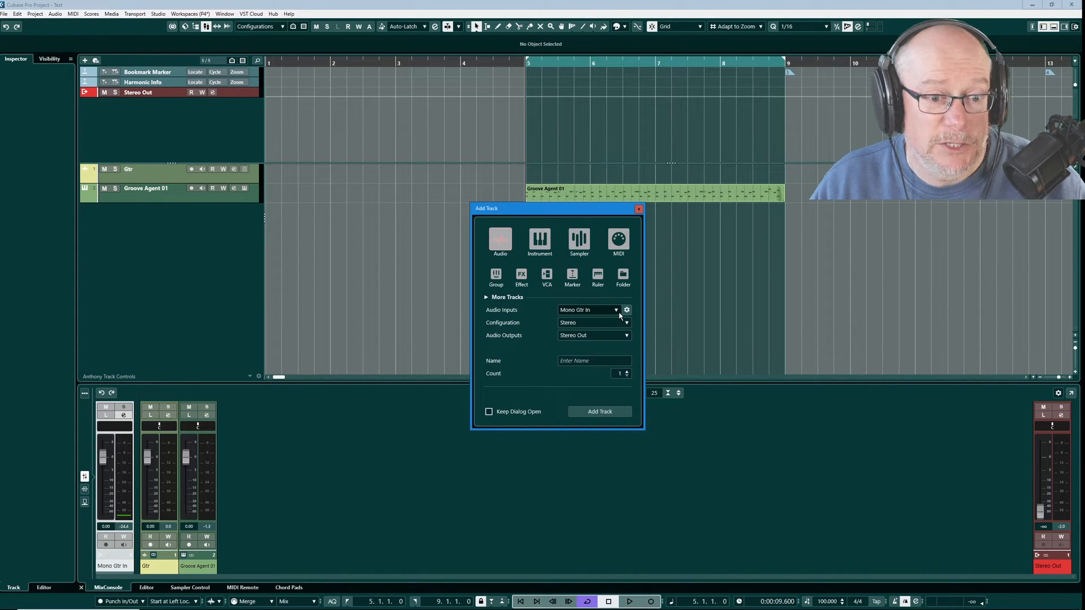
click(599, 412)
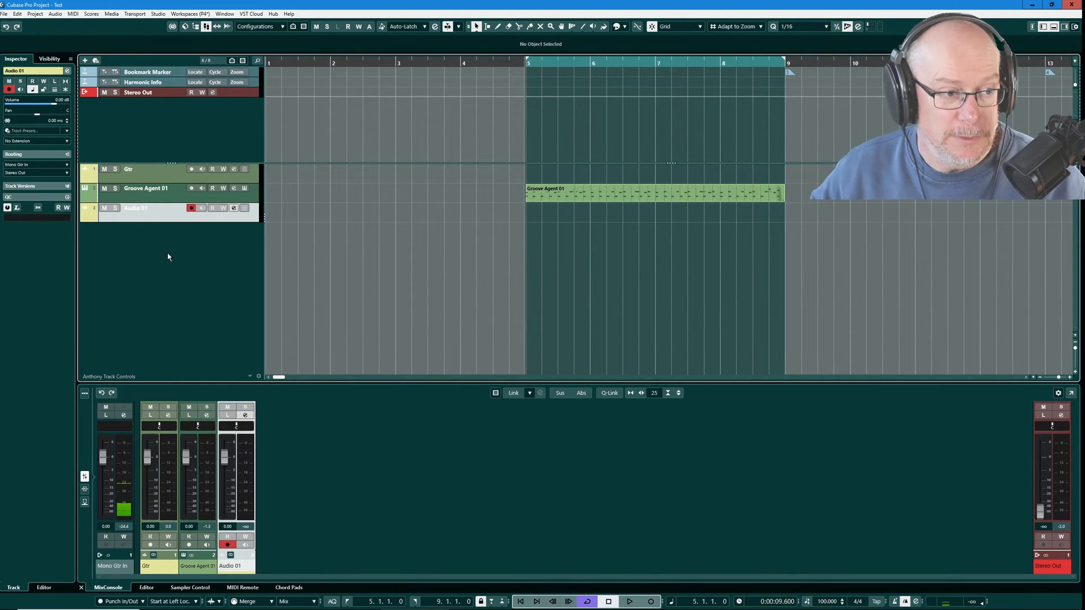
Step: Enable input monitoring on the Audio 01 track and set the Stereo Out fader to about -19.1 dB
click(202, 208)
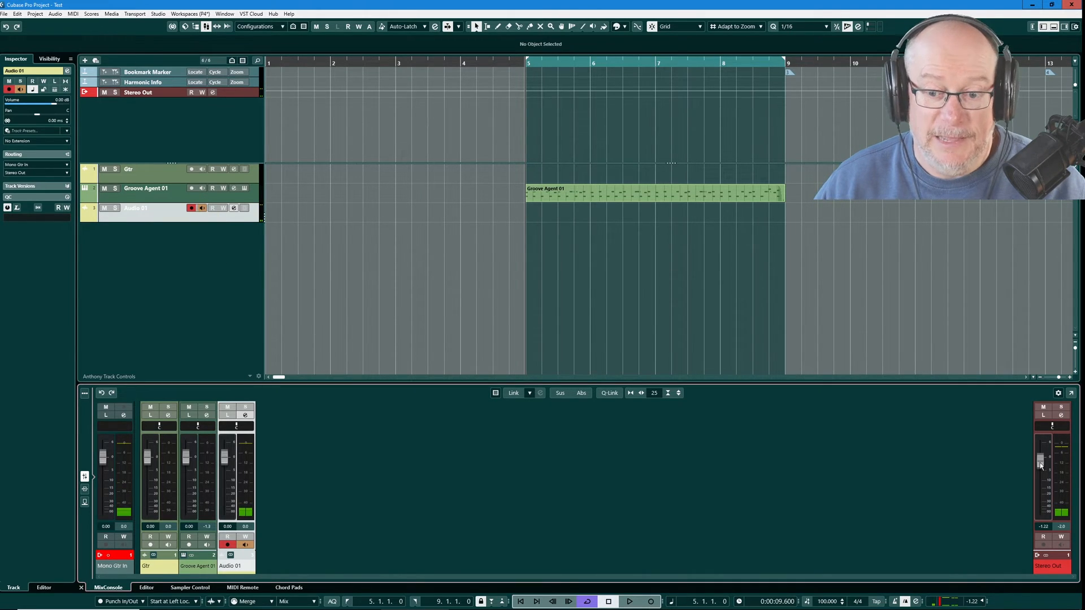
drag(1040, 511, 1042, 484)
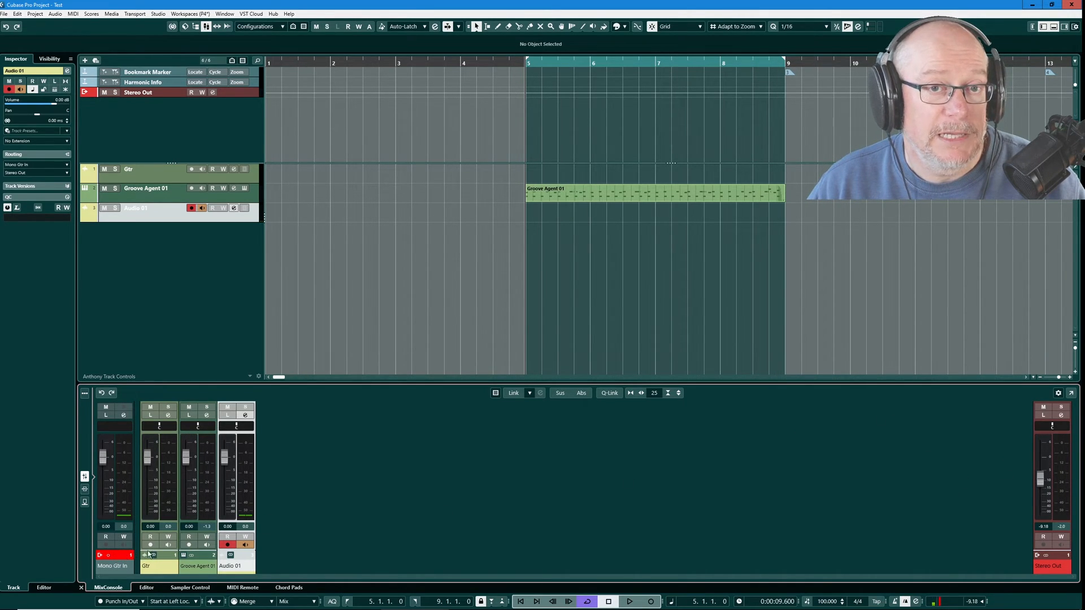
click(132, 556)
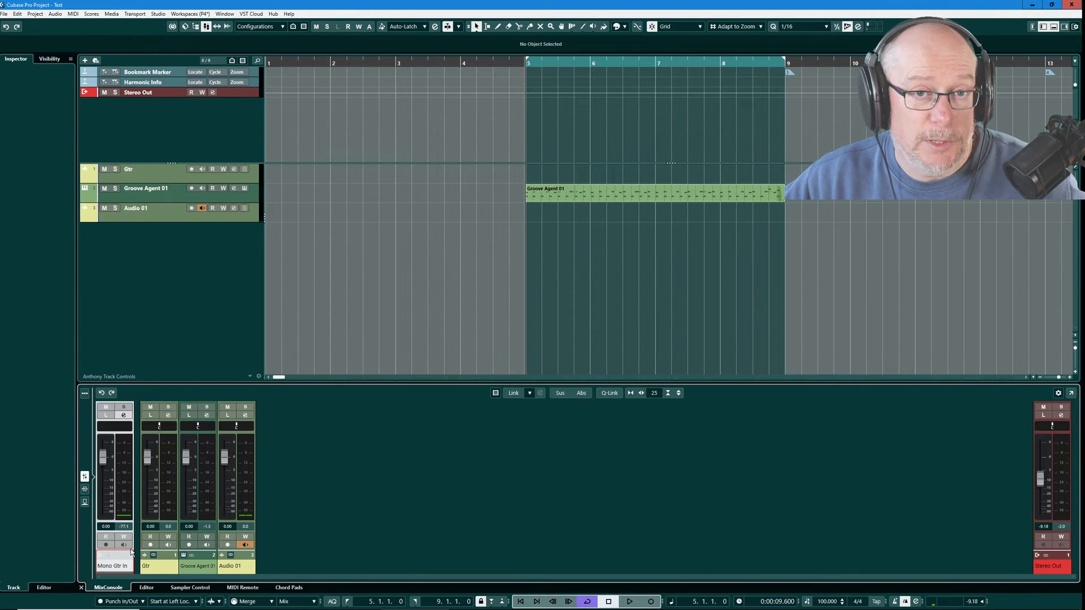
drag(1040, 479, 1030, 499)
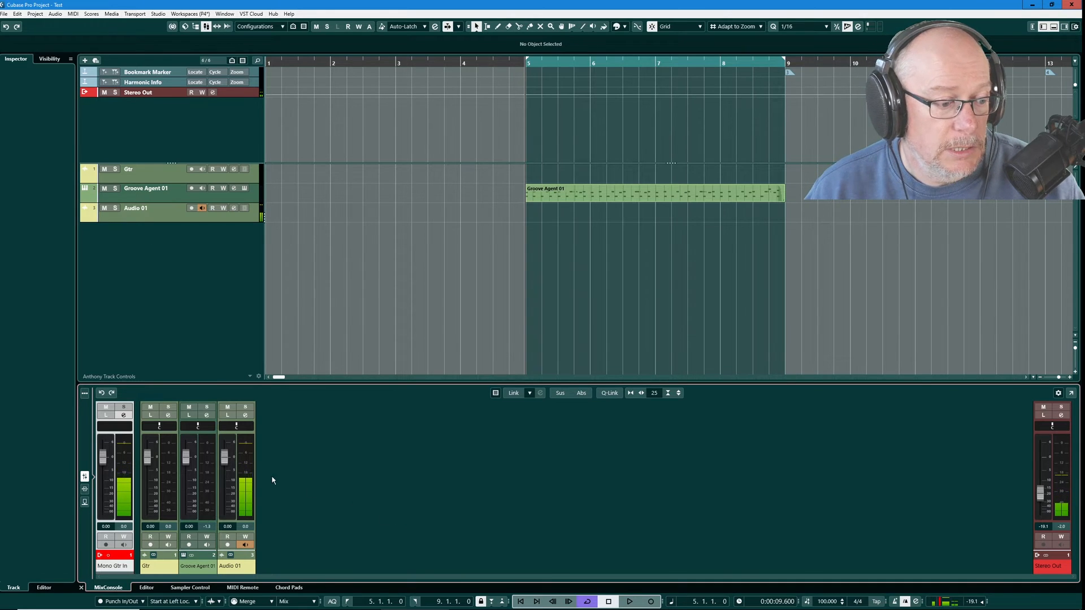
Step: Reset the Mono Gtr In channel's clip indicator repeatedly while checking the guitar's input level
click(113, 556)
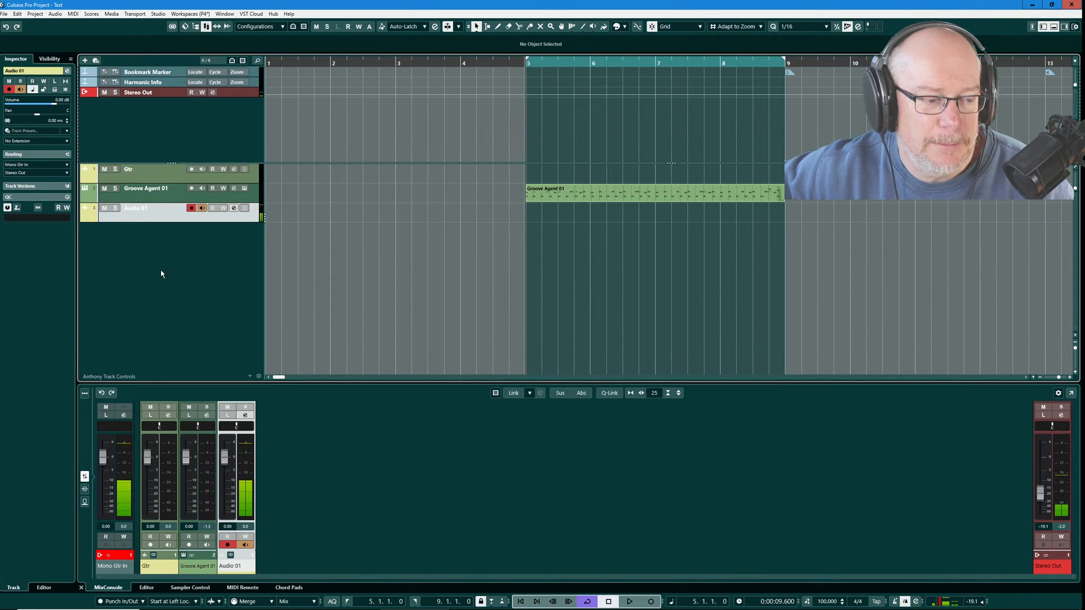
click(119, 557)
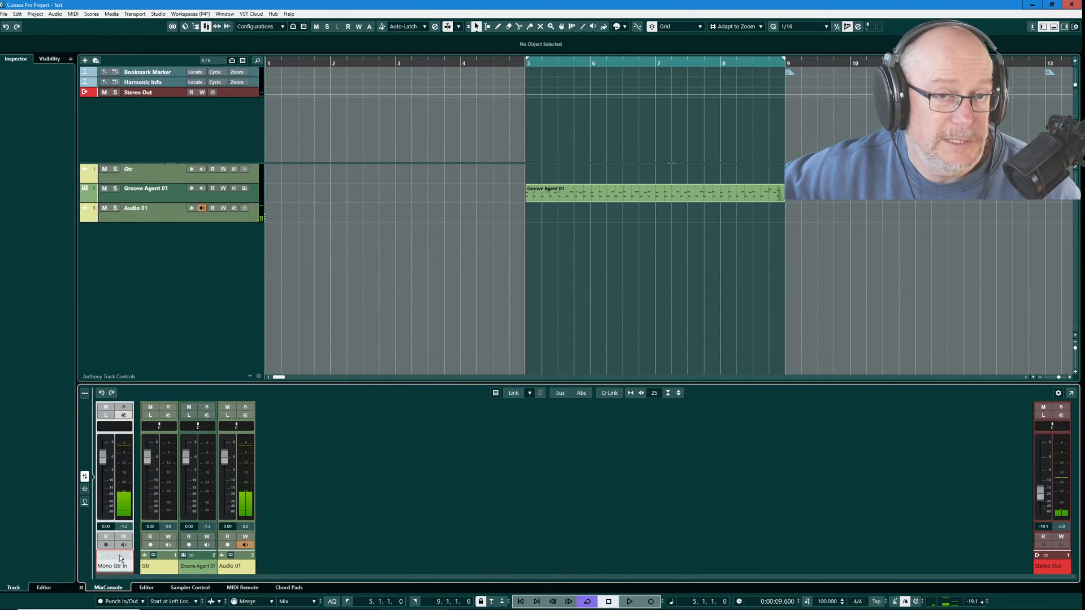
click(119, 555)
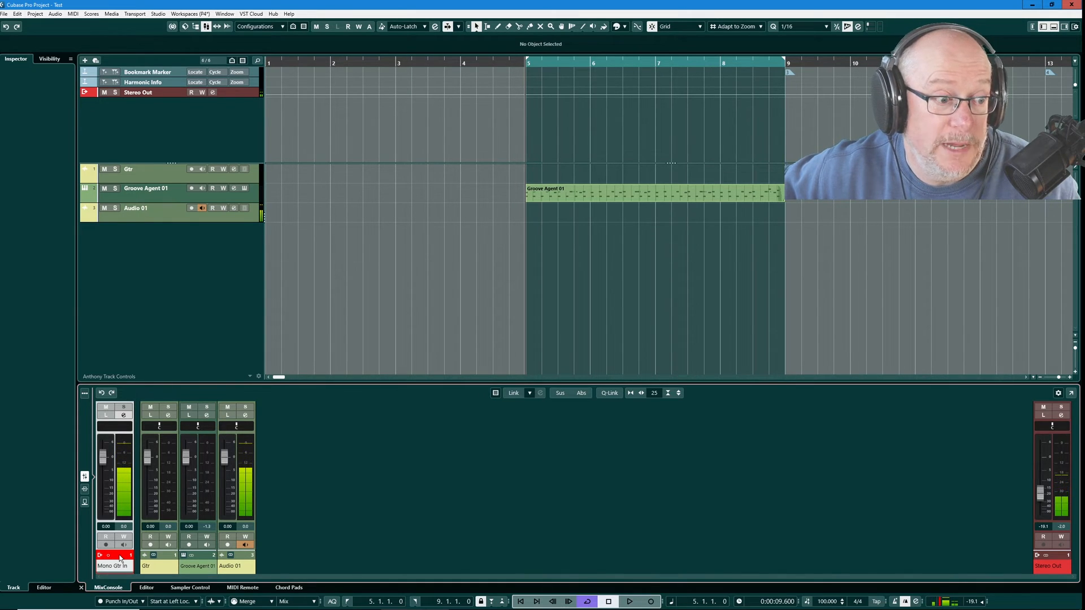
click(119, 557)
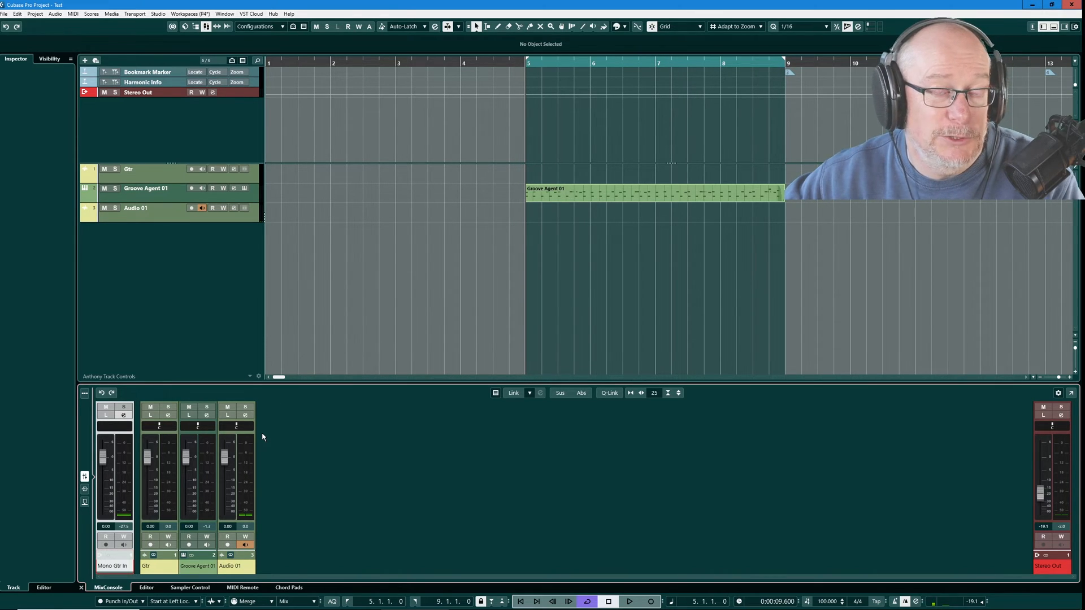
Step: Select the Audio 01 track, toggle its input monitoring to compare, and leave monitoring switched off
click(198, 211)
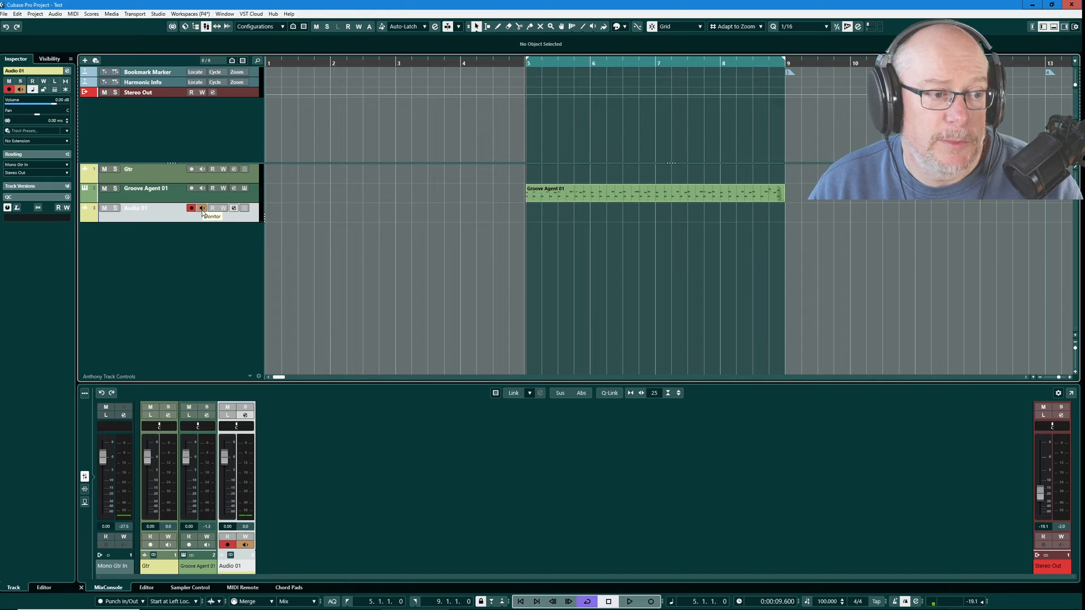
click(203, 209)
click(203, 209)
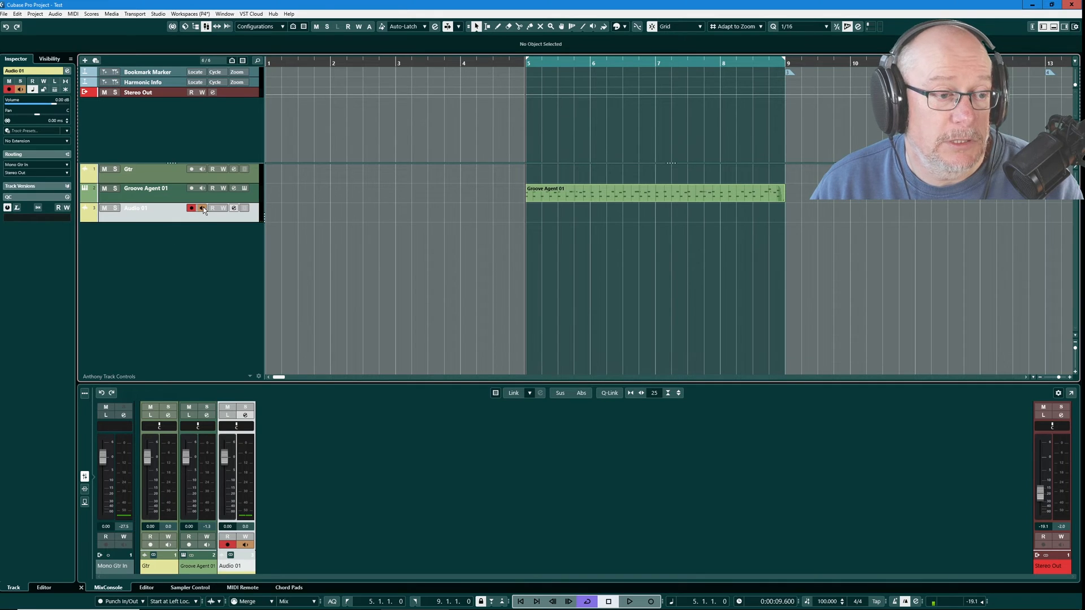
click(203, 209)
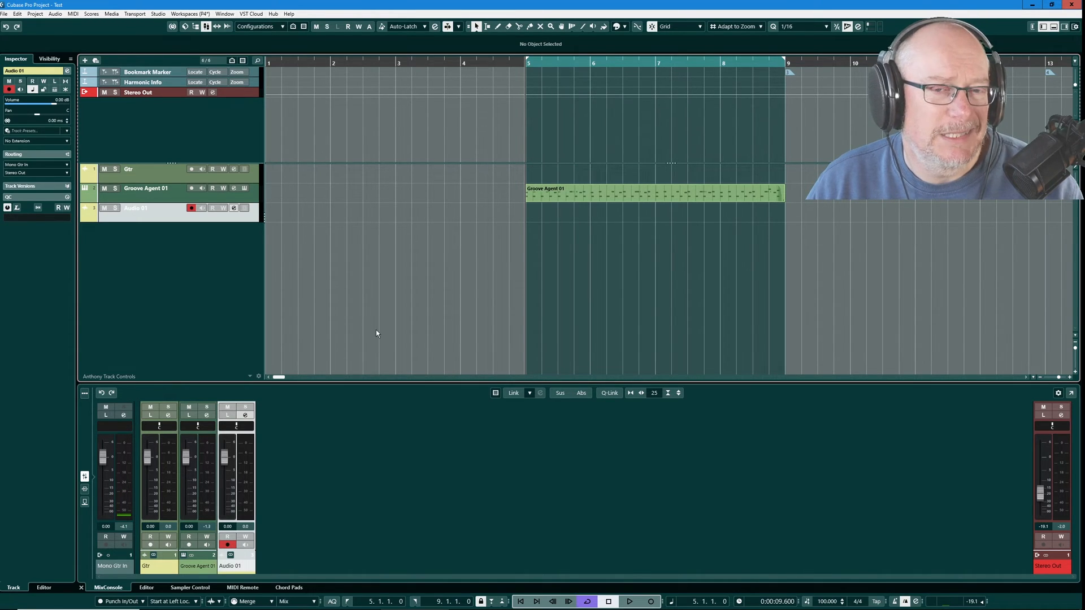
Step: Review the Control Room audio connections and the channel types that can be added there
click(159, 15)
click(173, 23)
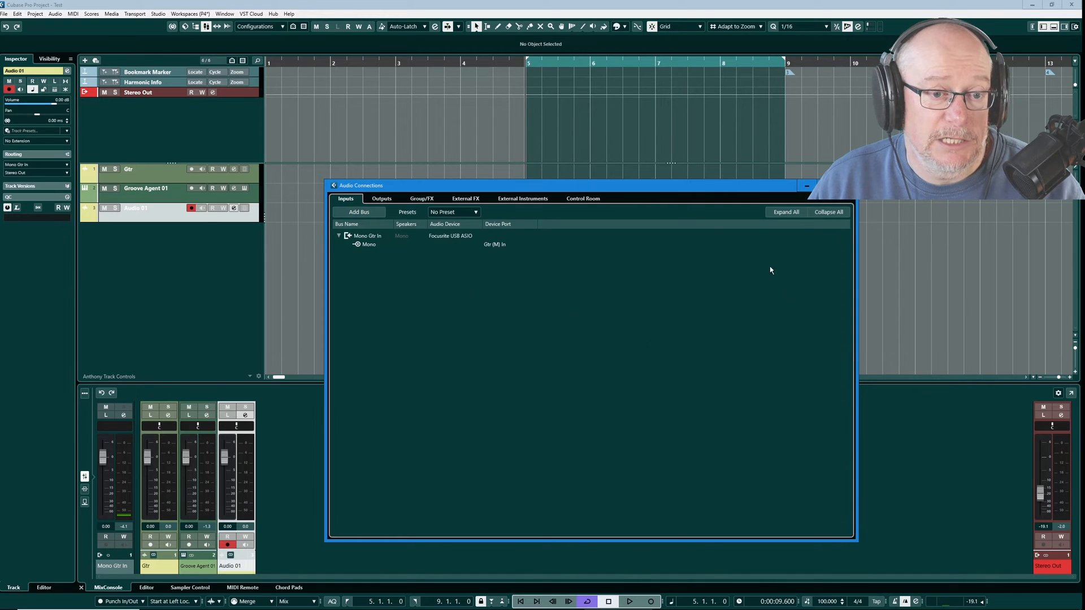
click(590, 200)
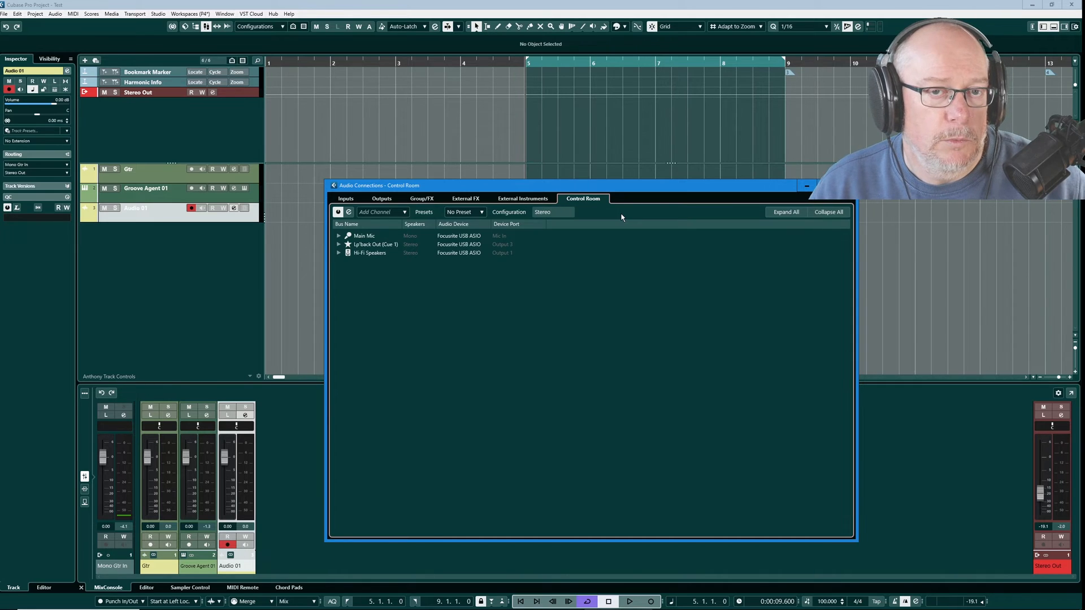
click(388, 212)
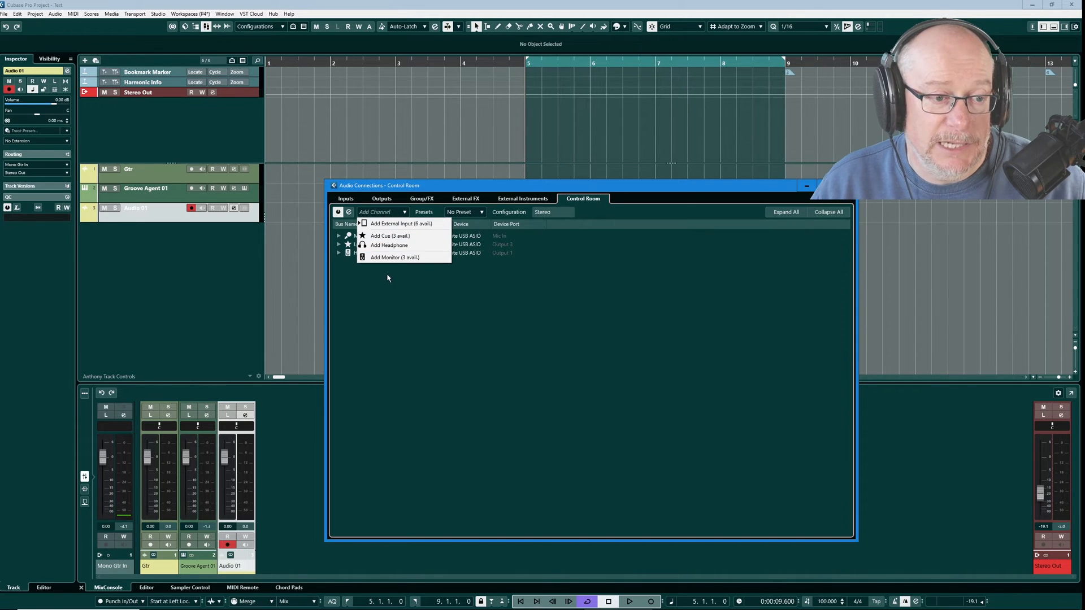
click(398, 342)
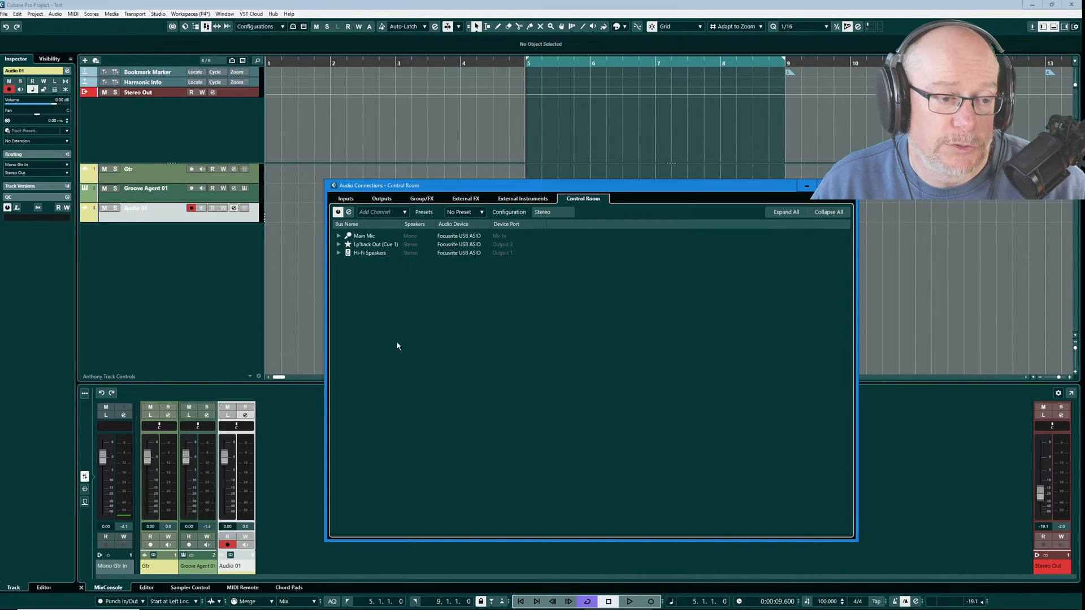
Step: Compare the Main Mic channel's device port in the Control Room connections with the port of the Mono Gtr In input bus
click(338, 237)
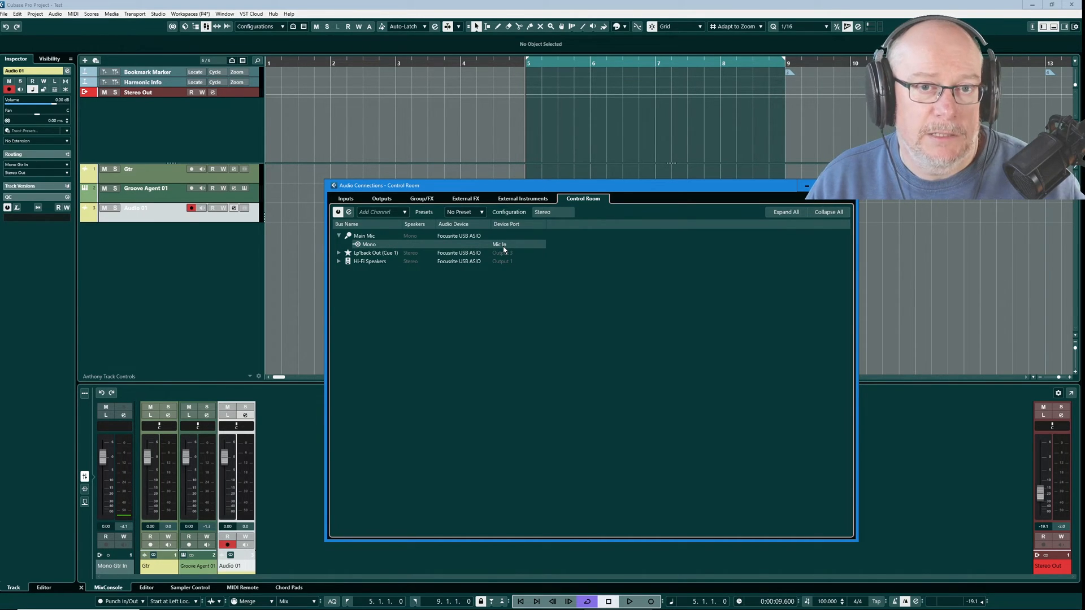
click(346, 199)
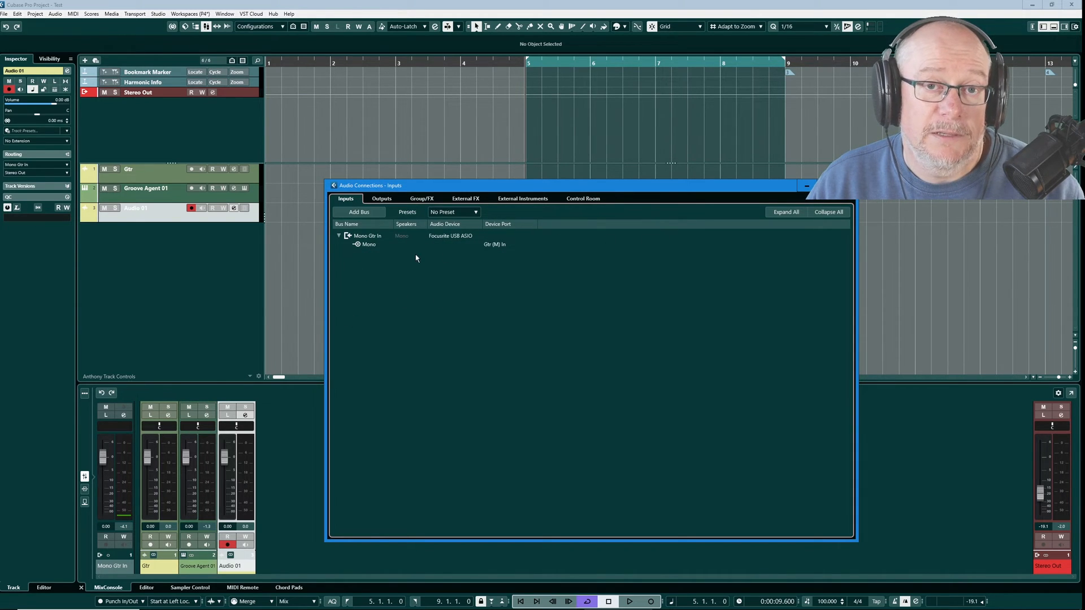
click(583, 199)
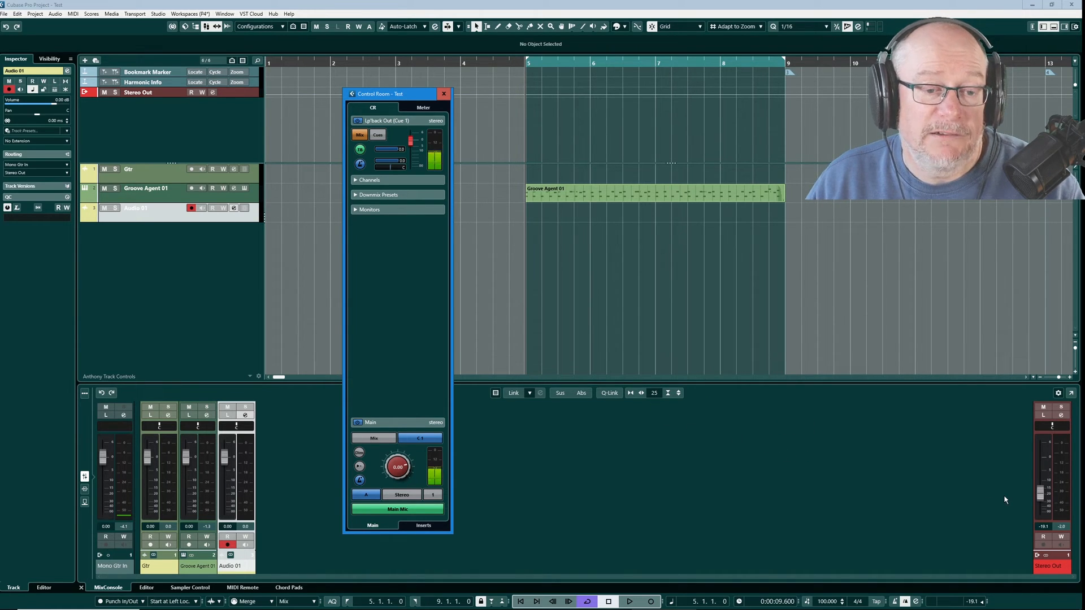
Step: Pull the Stereo Out fader down to -∞ and start cycle playback of the Groove Agent 01 part
drag(1040, 493, 1027, 516)
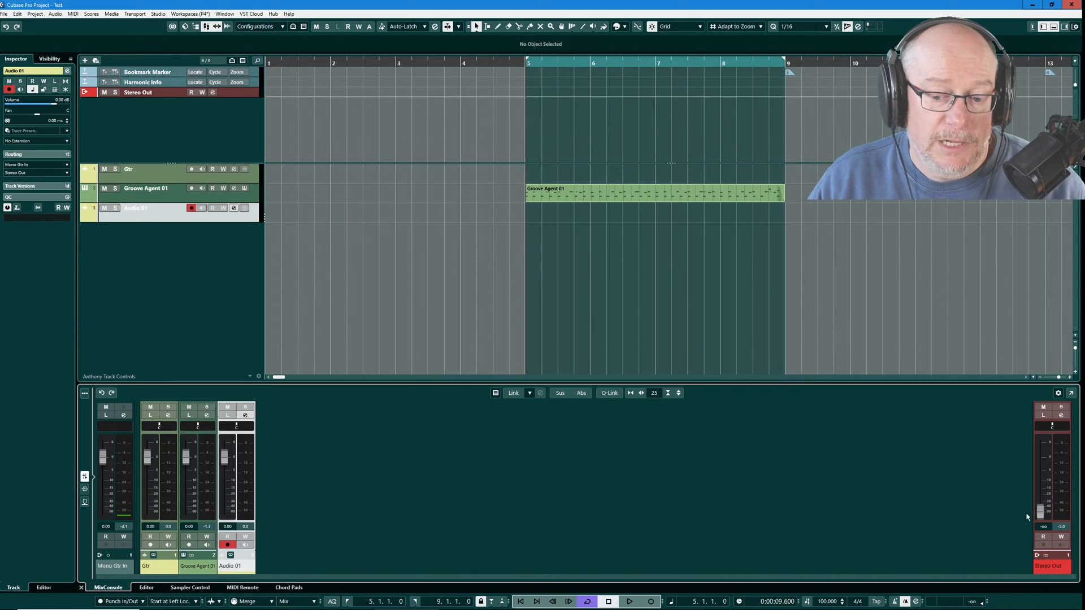
click(629, 601)
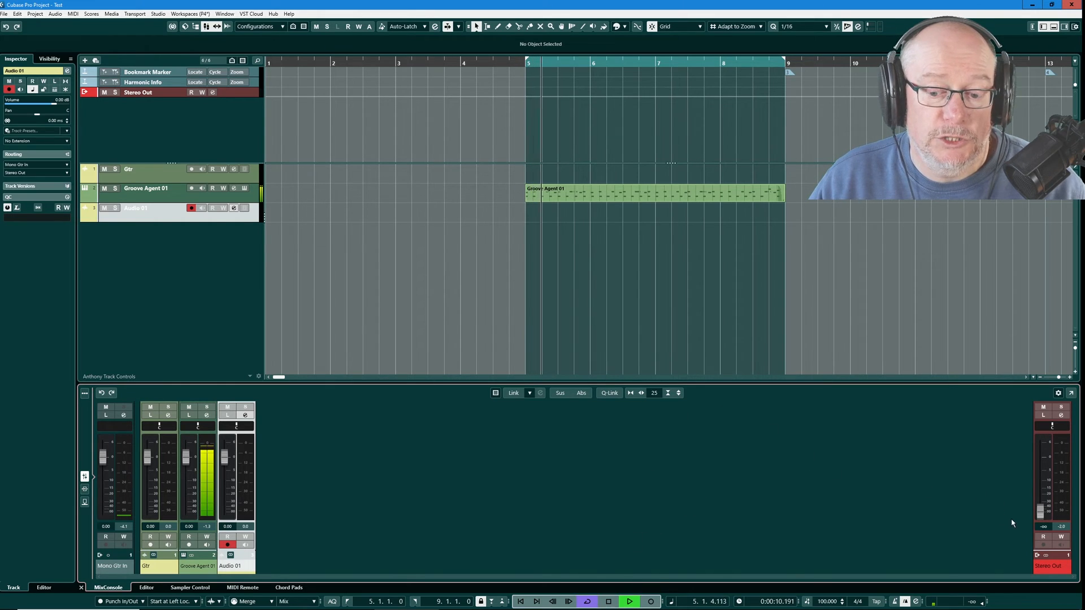
mouse_move(1042, 516)
mouse_down()
mouse_move(1047, 497)
mouse_move(1037, 517)
mouse_up()
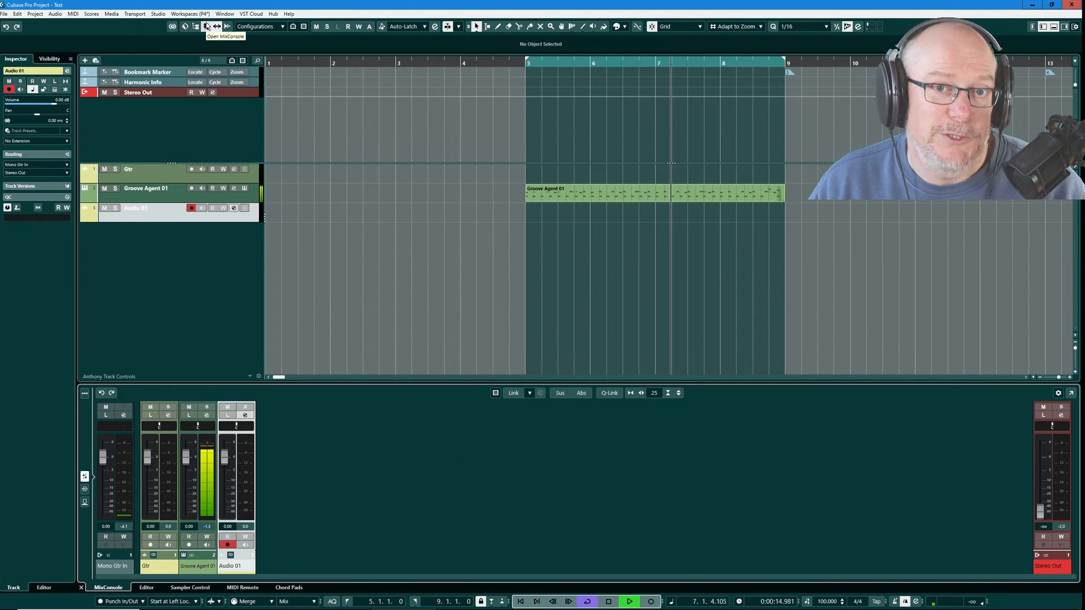
Step: Open the Control Room mixer and place it over the project window to check the Main and Cue 1 levels
click(158, 14)
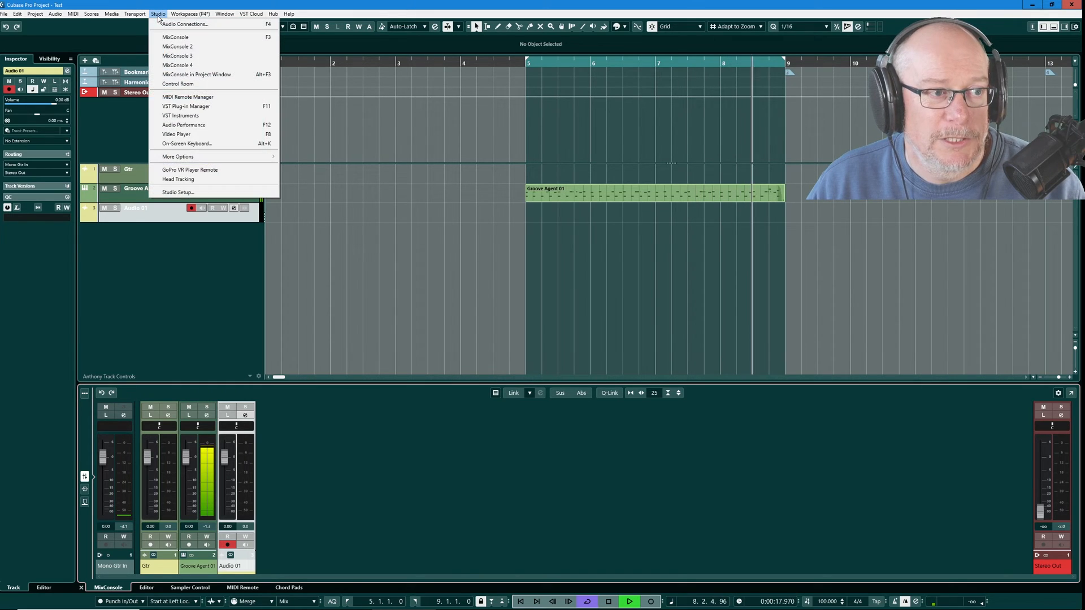
click(178, 83)
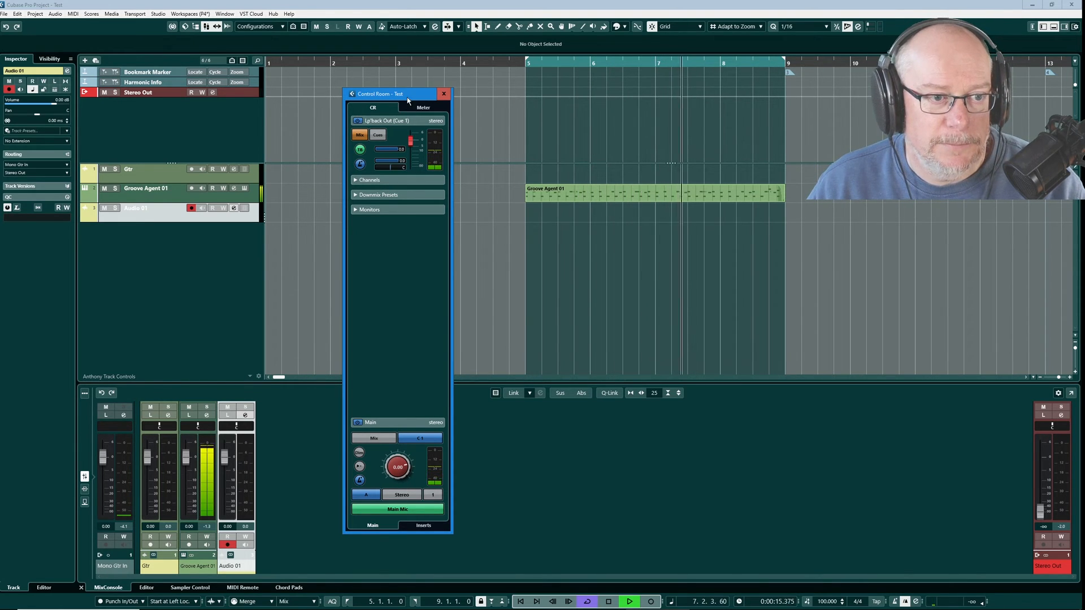
drag(386, 95, 404, 93)
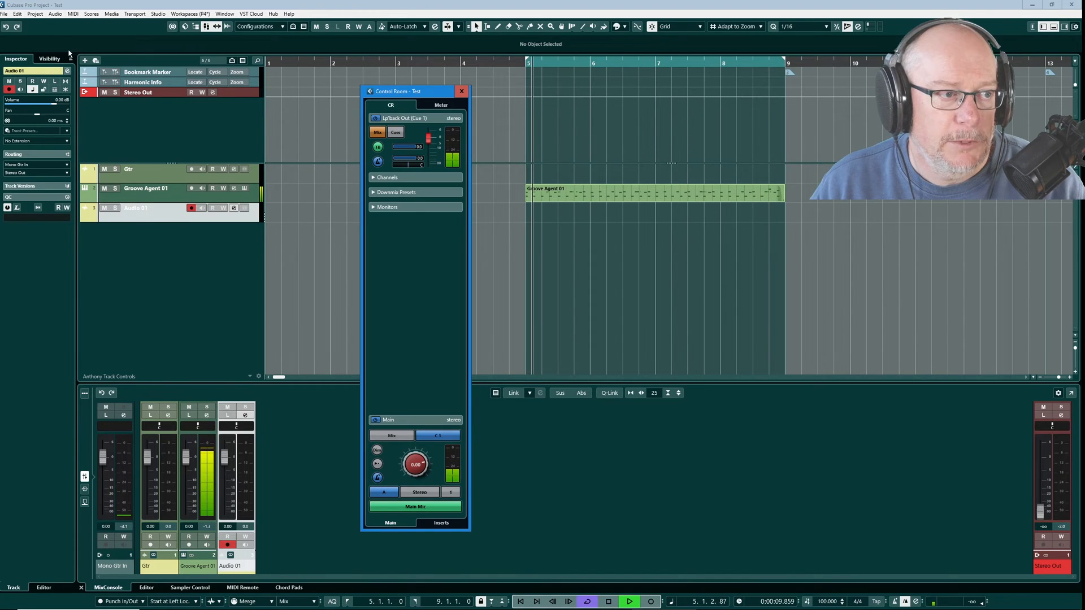
Step: Stop playback and add one mono audio track with Main Mic as its input and Stereo Out as its output
click(85, 61)
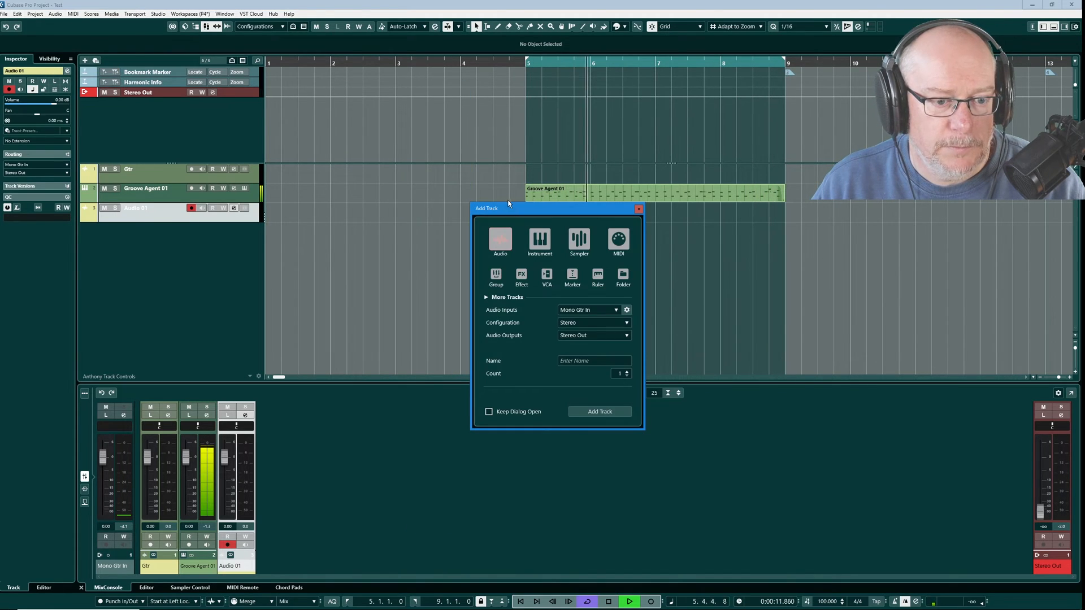
click(583, 313)
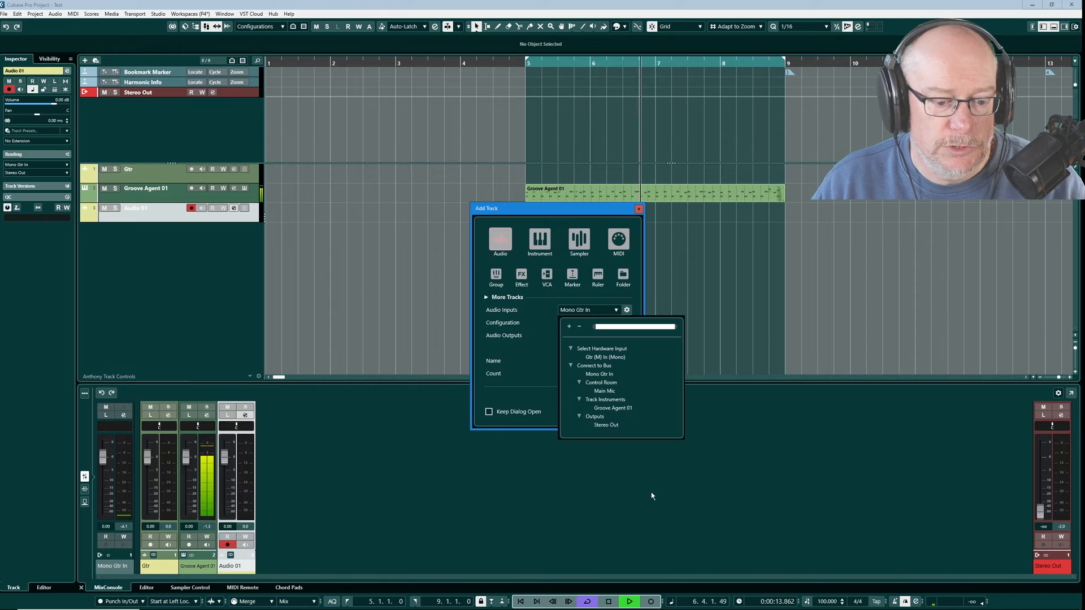
click(608, 600)
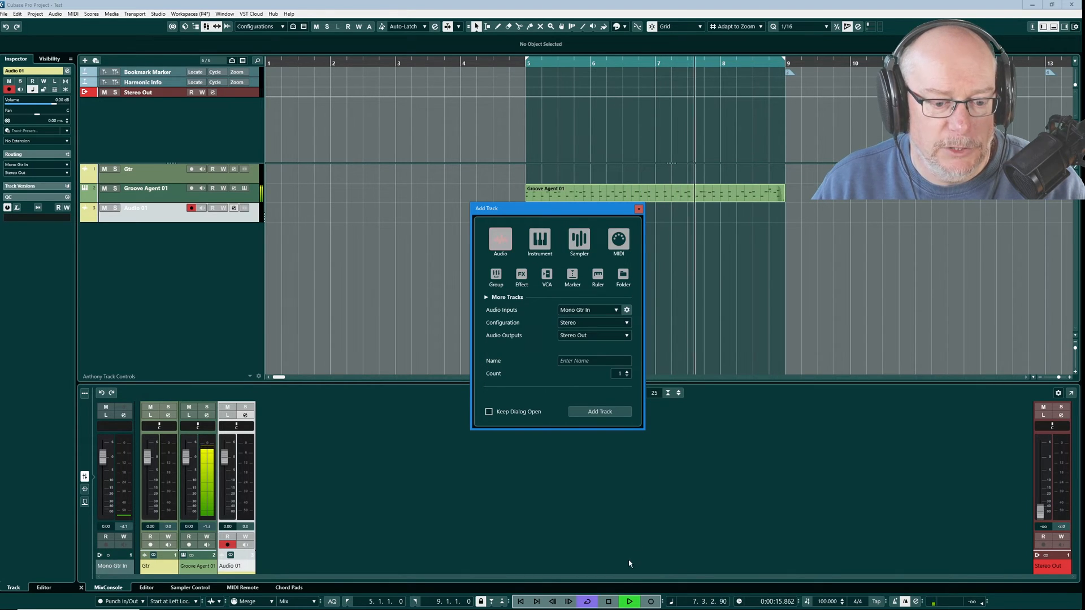
click(603, 602)
click(585, 309)
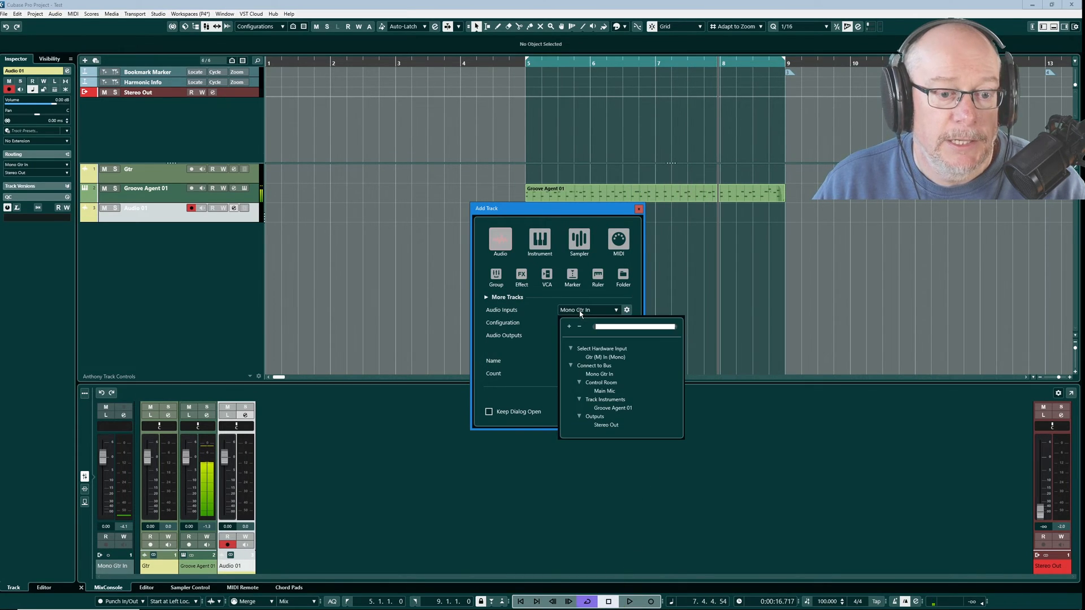
click(603, 392)
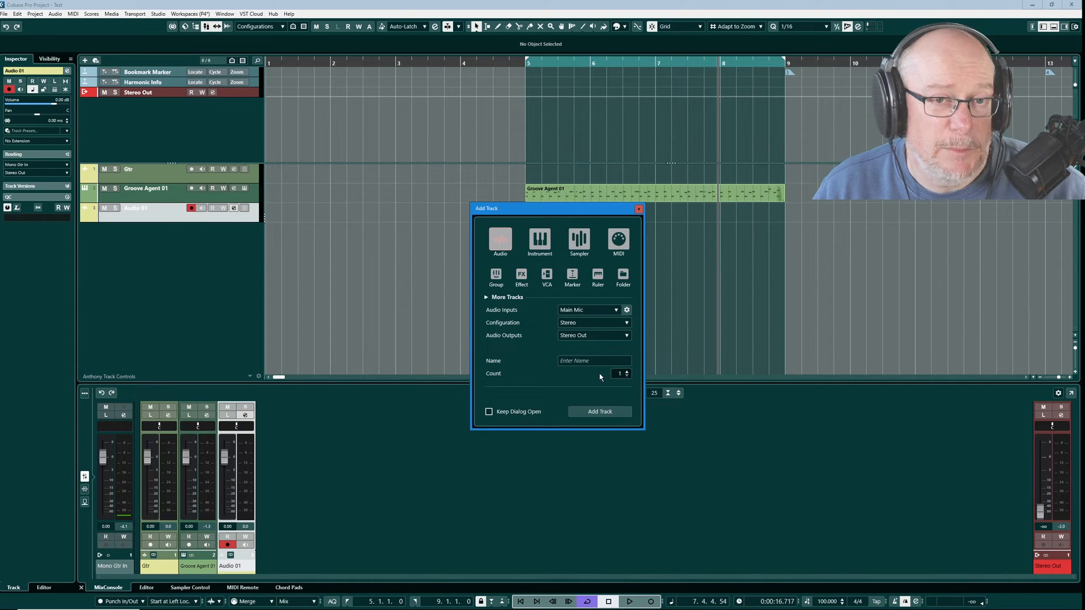
click(566, 324)
click(588, 345)
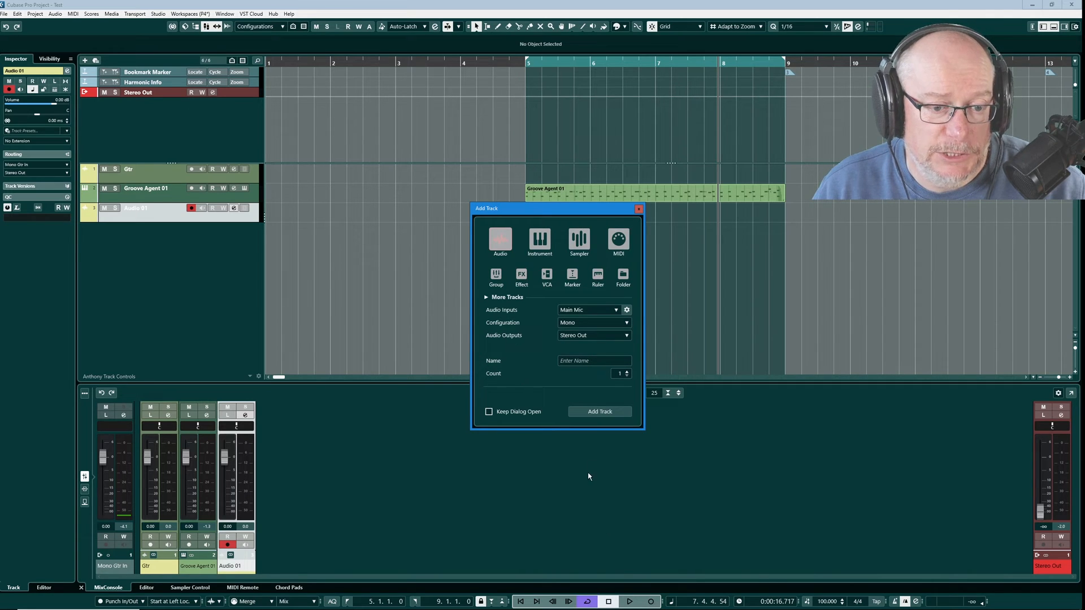
click(600, 413)
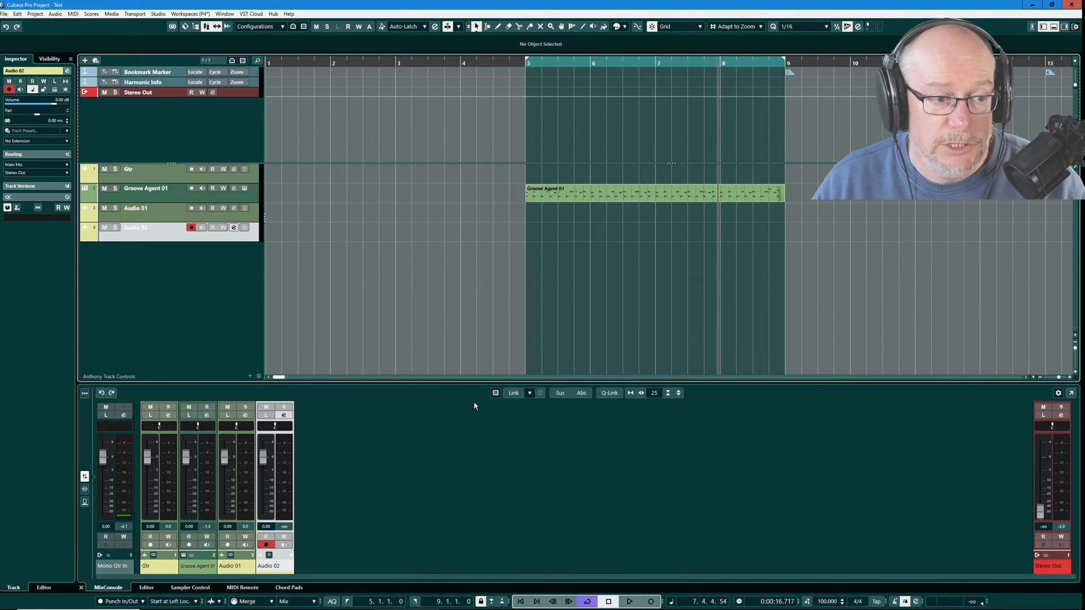
Step: Record a short microphone take on the Audio 02 track while the drum groove plays in the cycle
key(space)
click(650, 602)
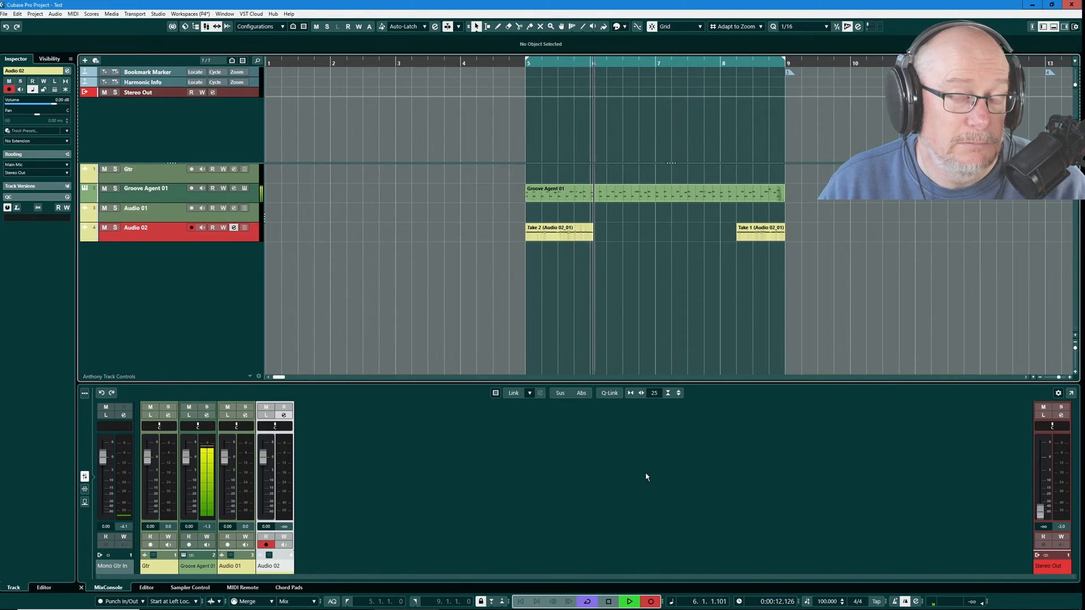
click(607, 602)
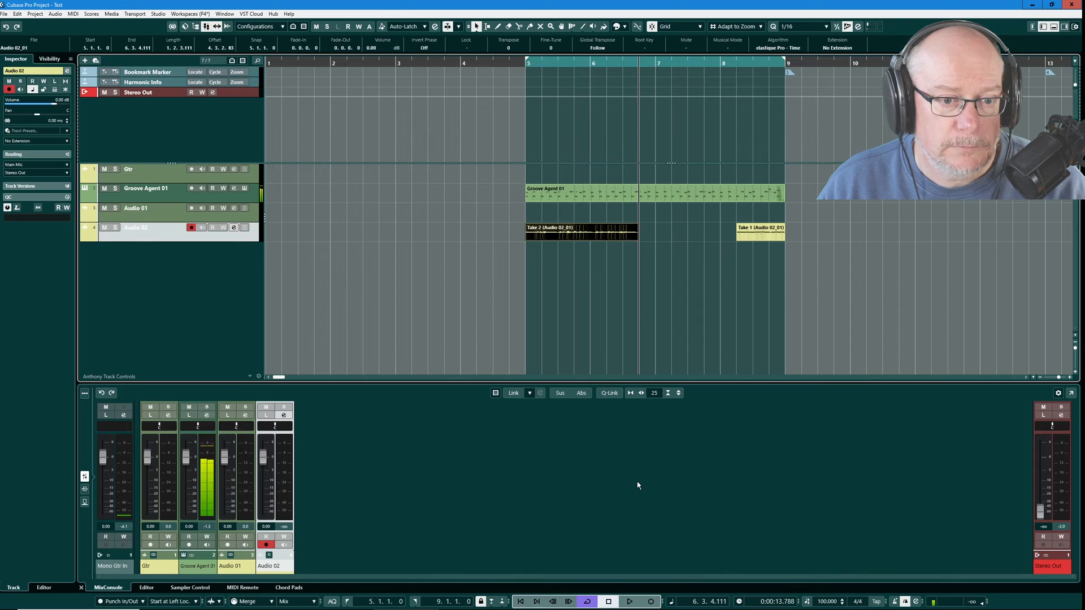
Step: Mute Groove Agent 01, raise the Stereo Out fader to -4.58 dB and play back the take on Audio 02
click(104, 189)
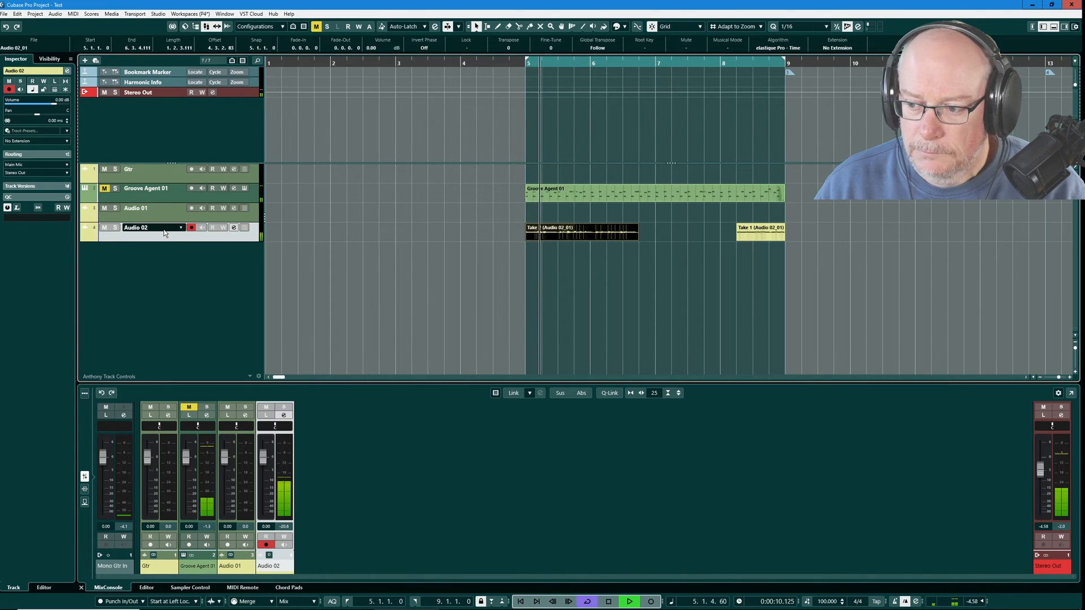
key(space)
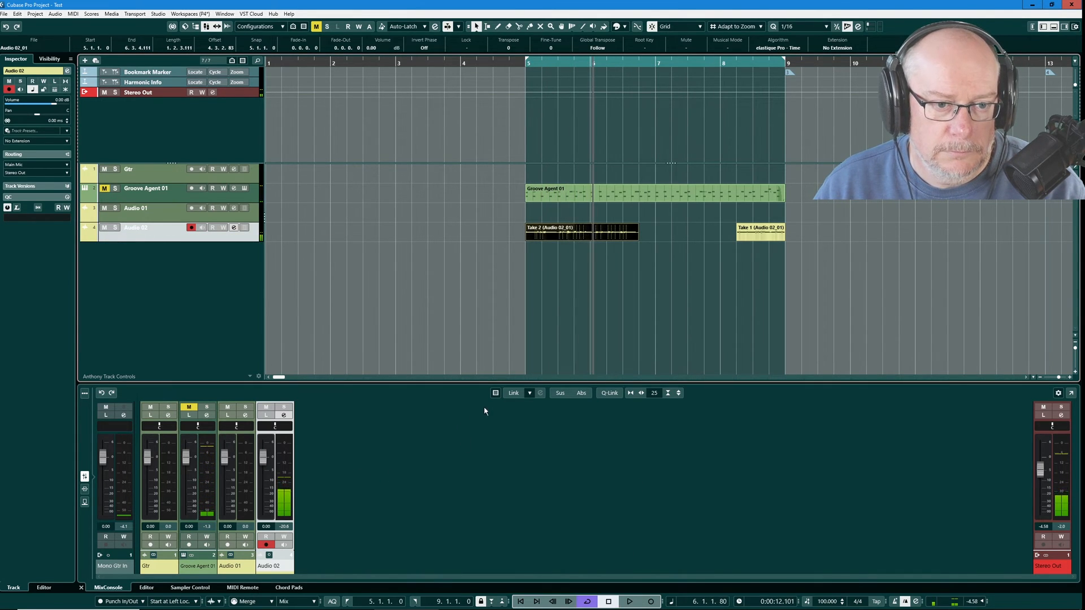
Step: Erase both recorded takes from the Audio 02 track with the Erase tool
right_click(566, 270)
click(594, 271)
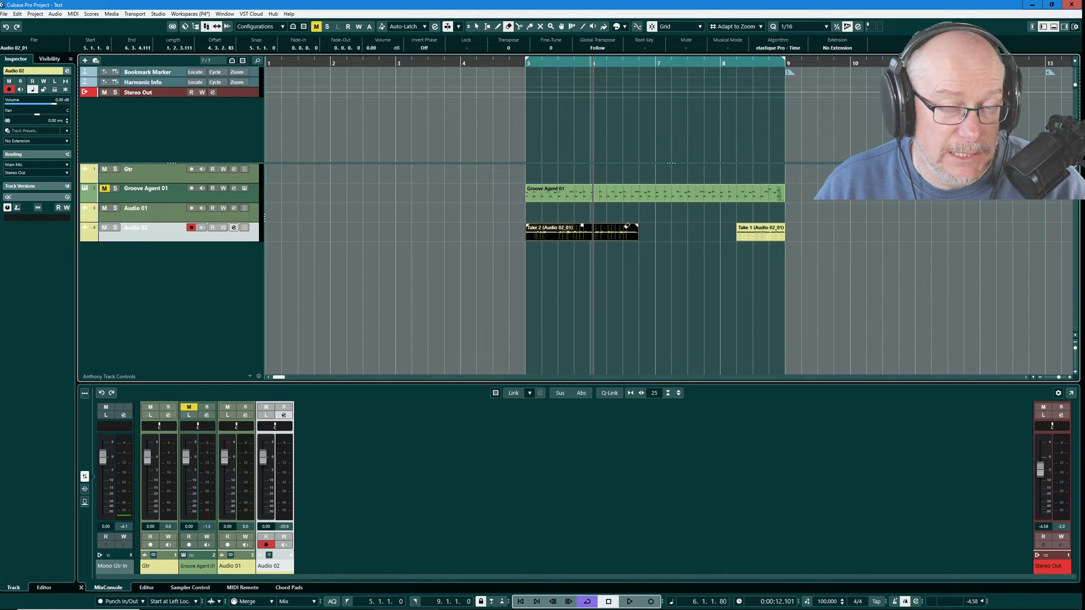
right_click(581, 231)
click(580, 232)
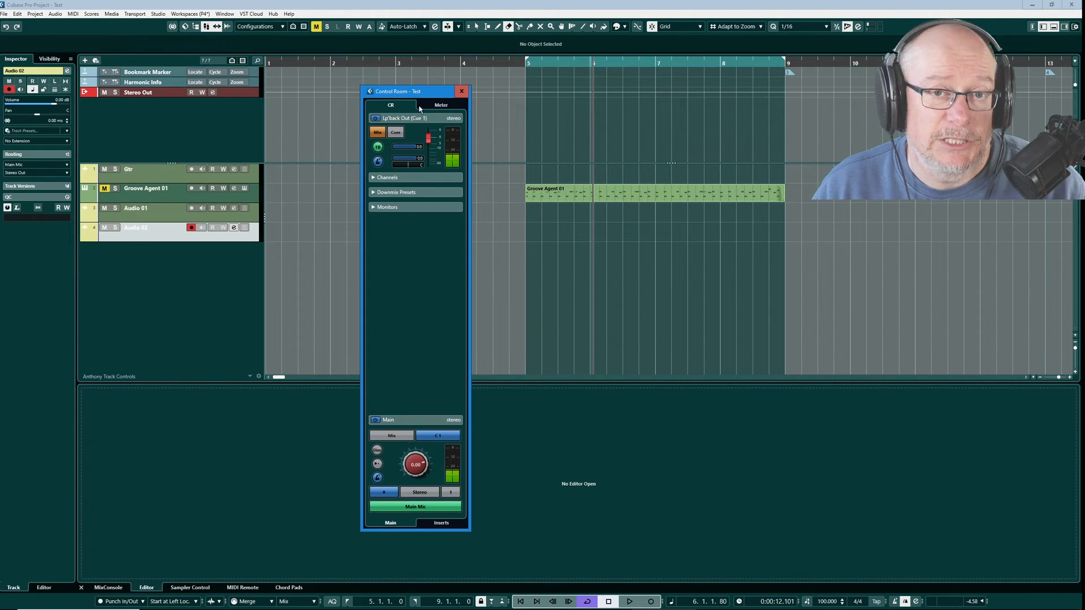
Step: Show the Main Mic inserts in the Control Room and open the DeEsser Mono editor beside them
click(440, 524)
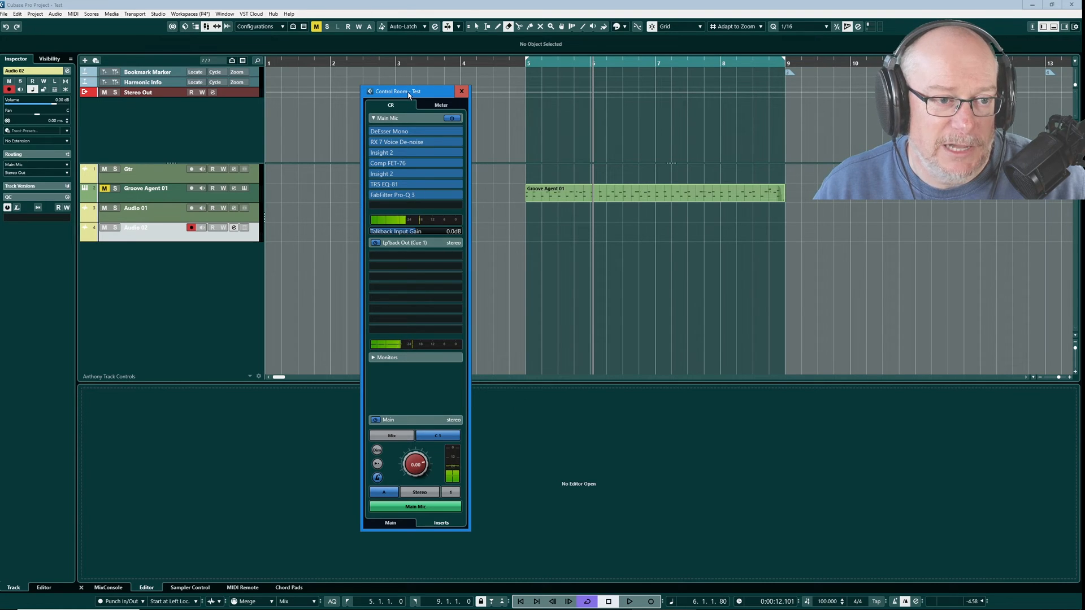
drag(416, 91, 372, 98)
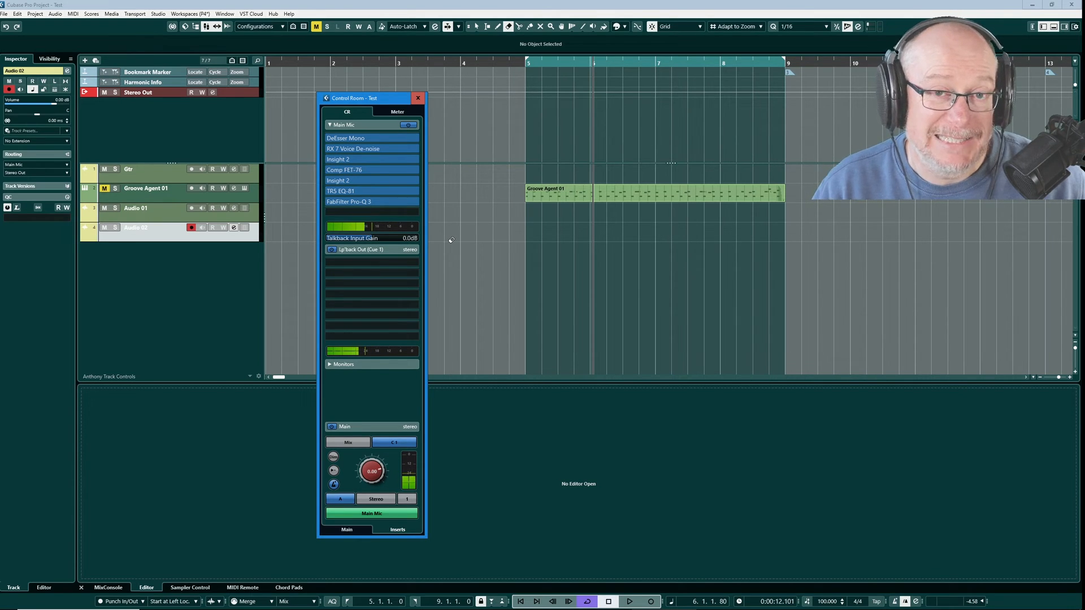
click(374, 140)
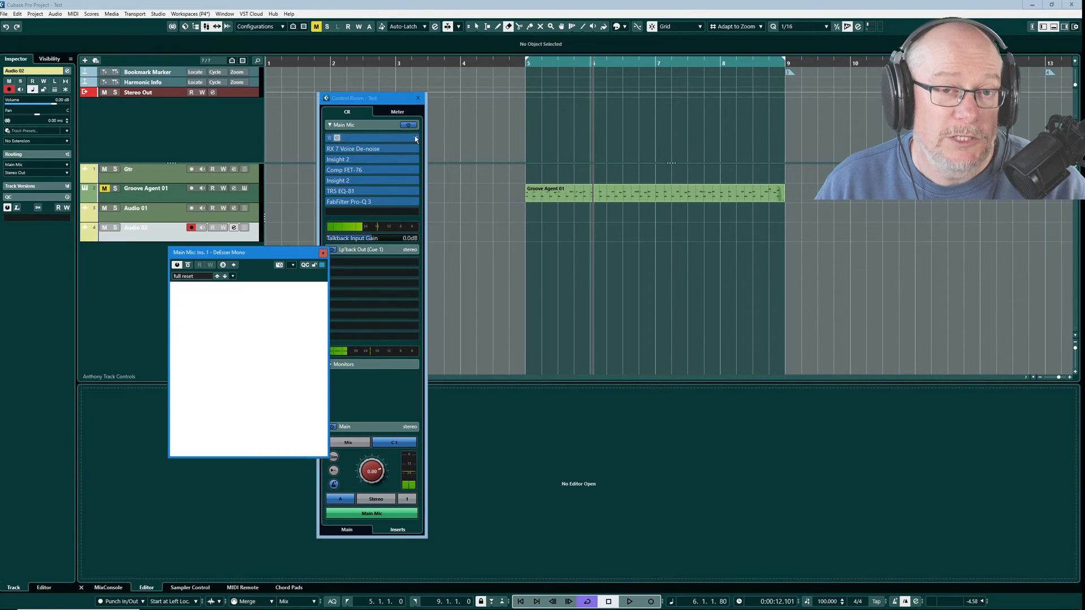
drag(243, 255, 531, 234)
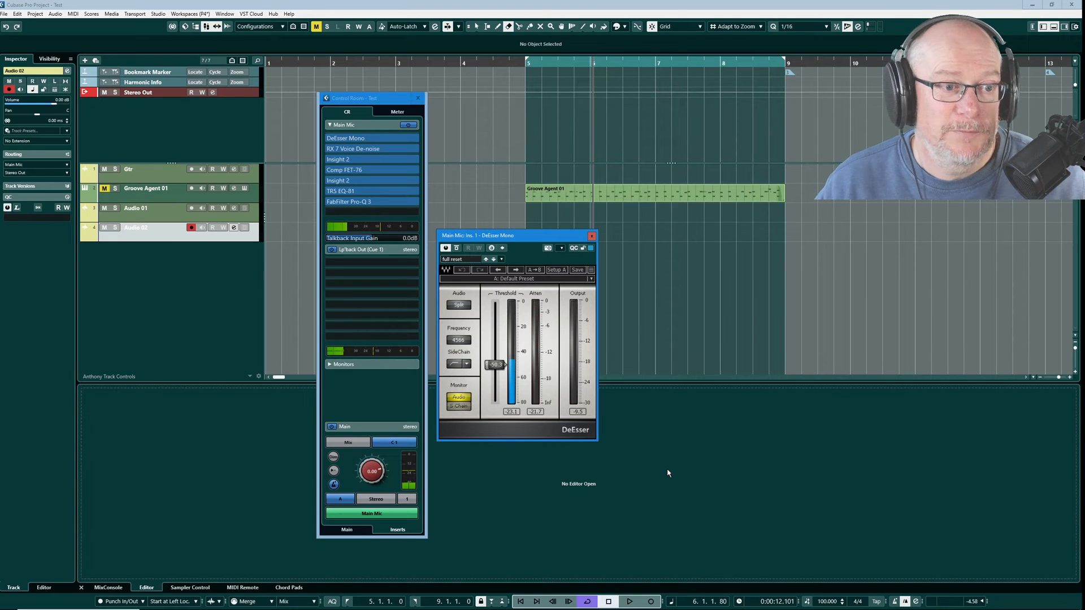
Step: Bypass the Main Mic's DeEsser Mono insert repeatedly to compare the voice, leave it active and close its editor
mouse_move(368, 153)
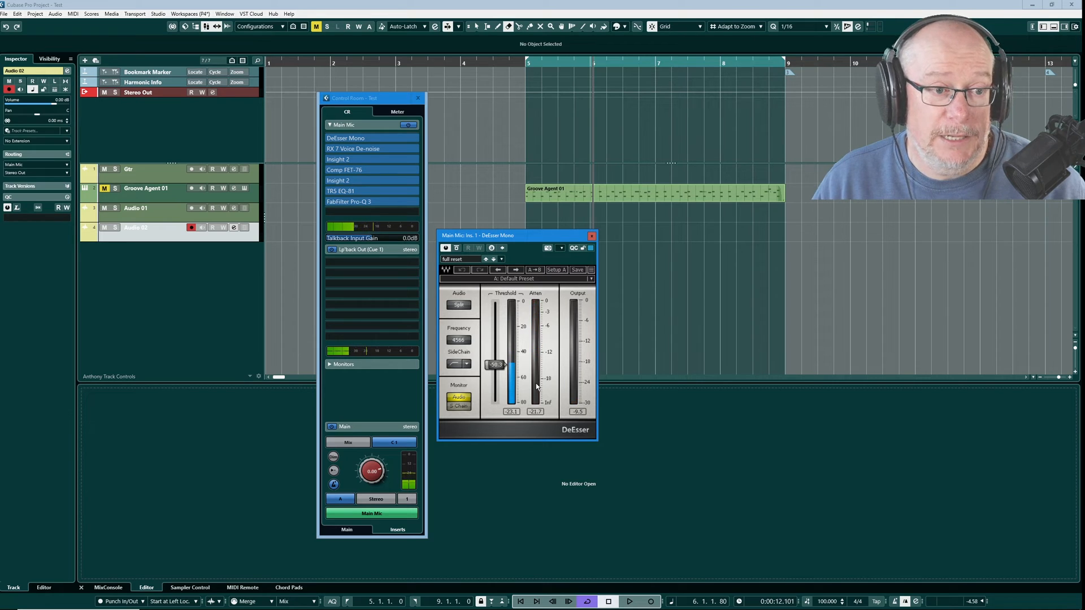
mouse_move(326, 141)
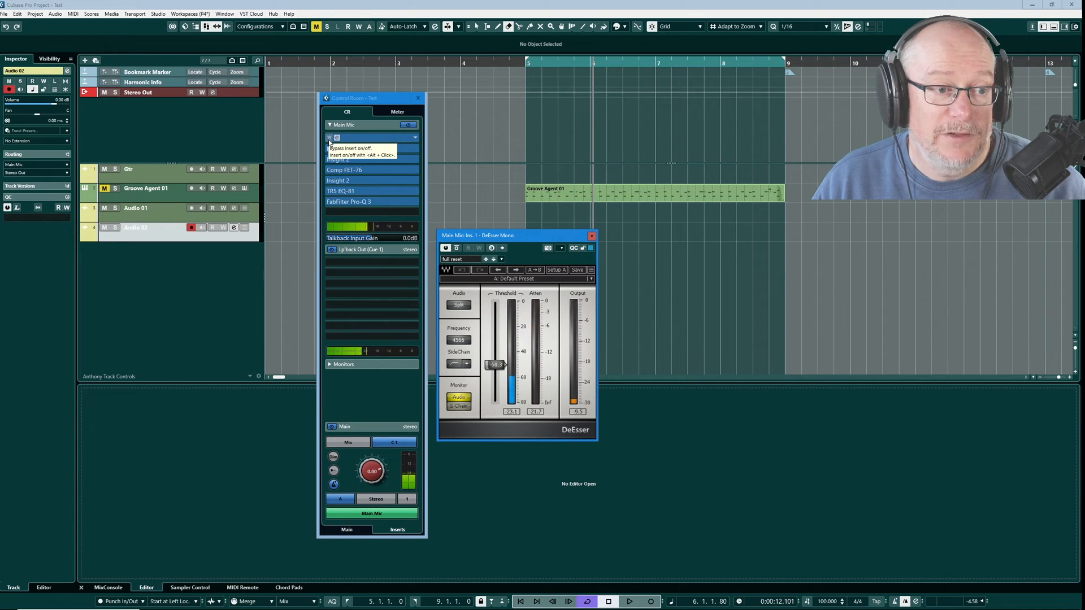
click(329, 142)
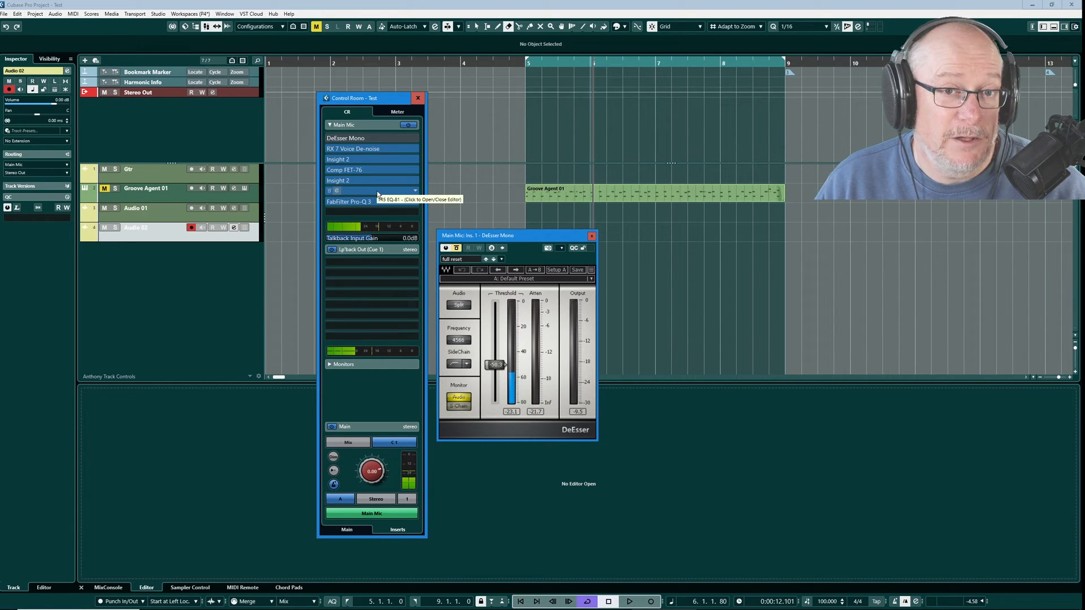
click(329, 137)
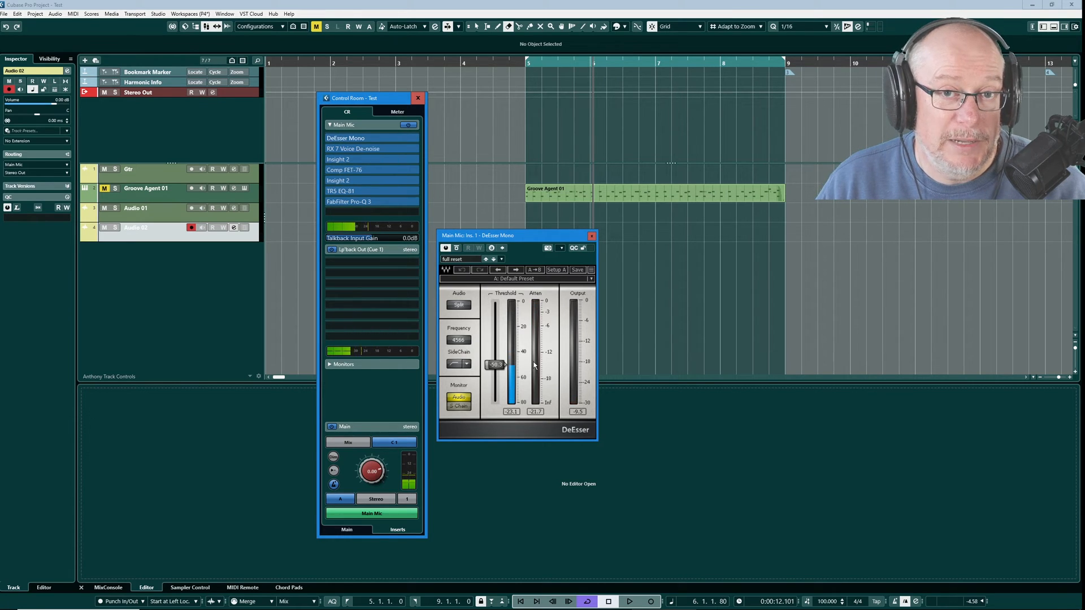
mouse_move(328, 141)
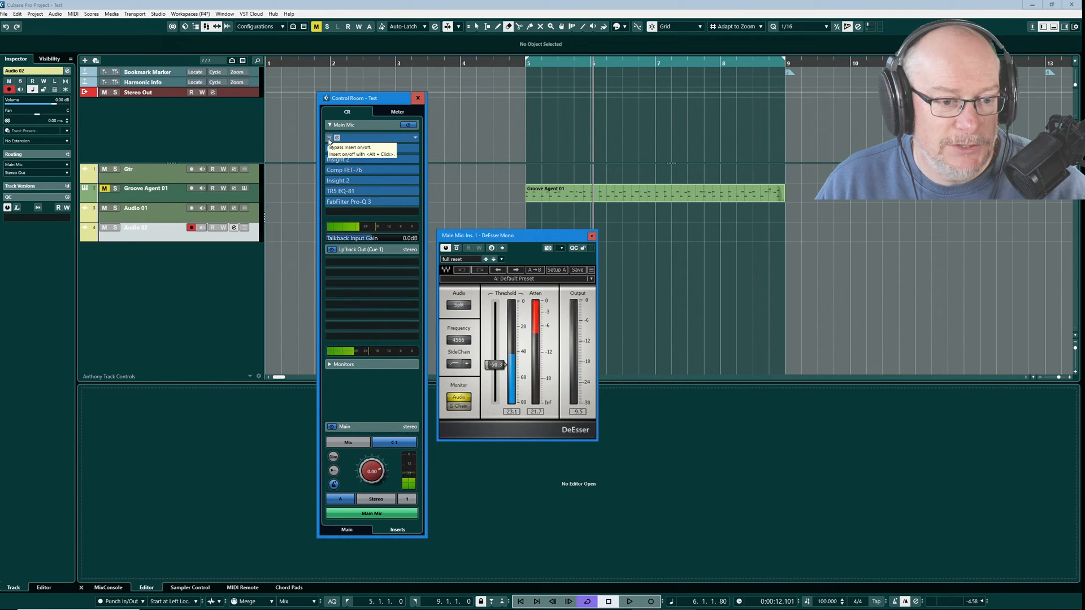
click(329, 139)
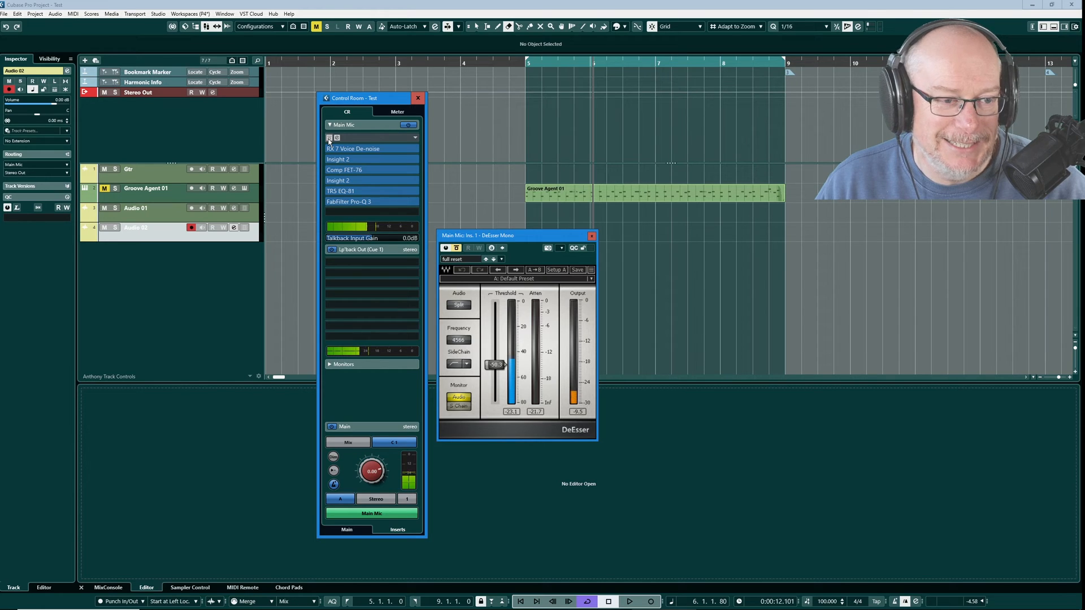
click(329, 139)
click(336, 138)
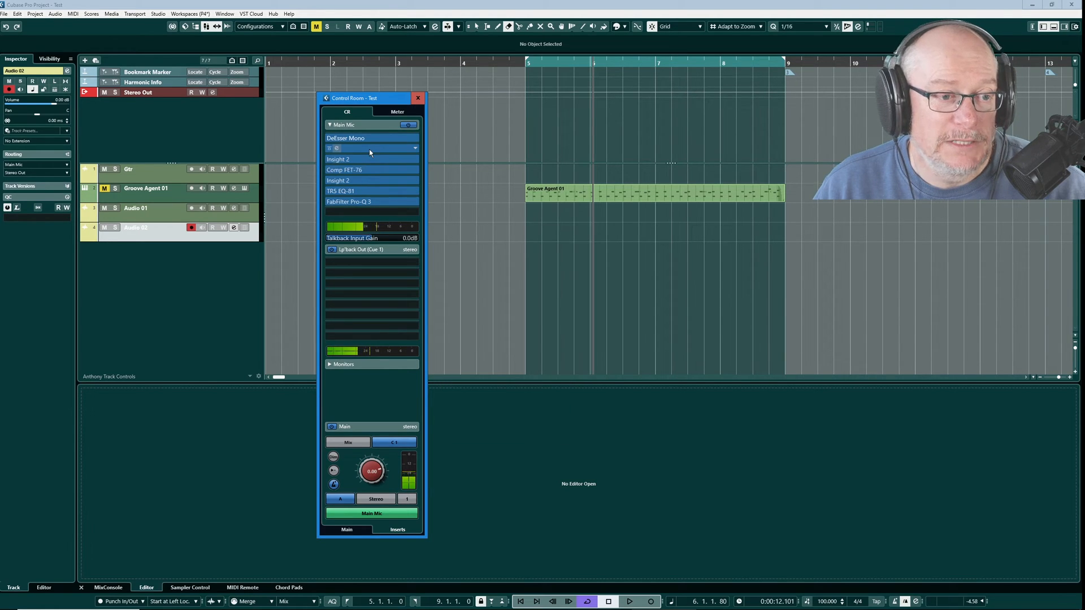
Step: Open the Main Mic's RX 7 Voice De-noise insert and bypass it
click(369, 151)
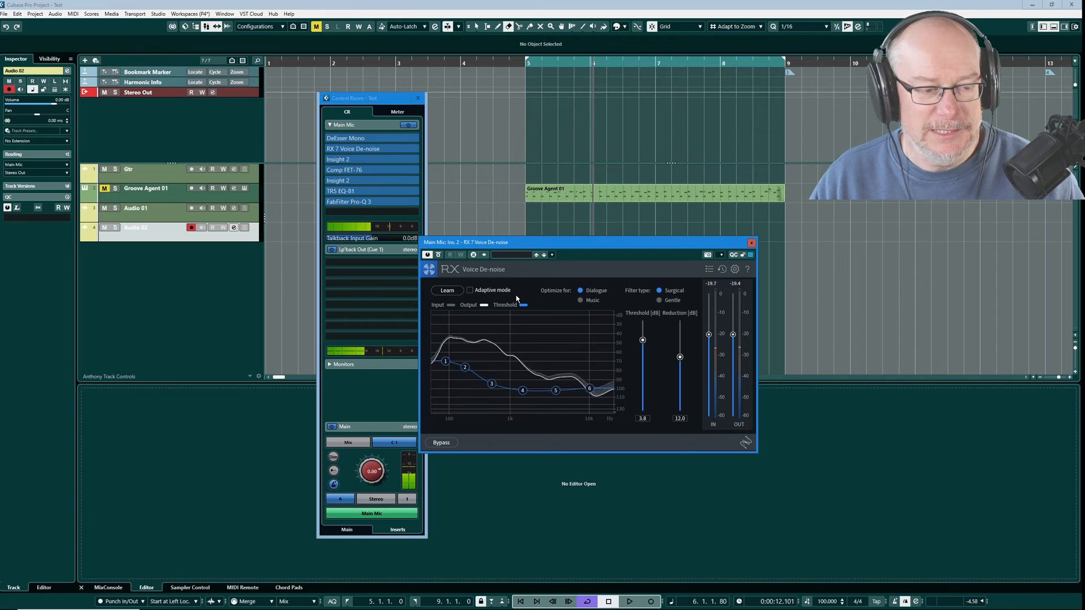
click(439, 254)
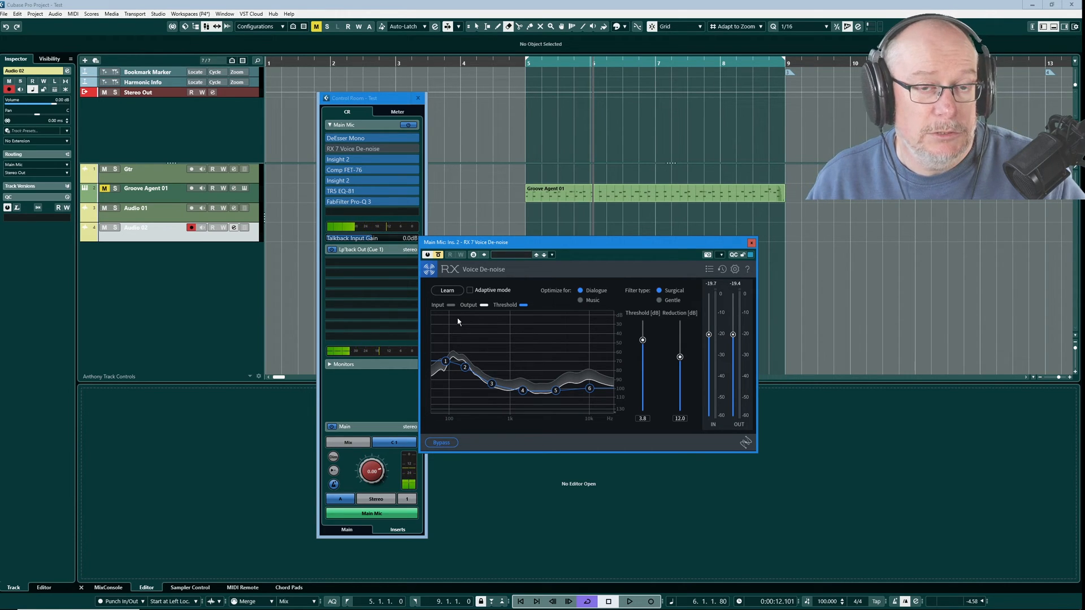
Step: Reactivate the Main Mic's RX 7 Voice De-noise insert, start learning the noise profile and close its editor
click(438, 255)
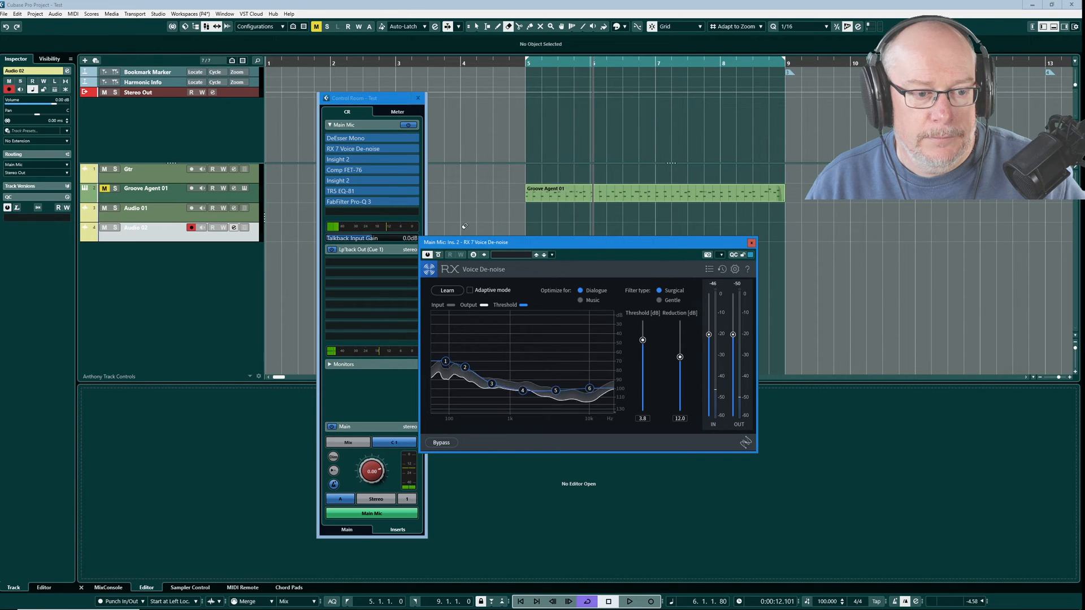
click(448, 292)
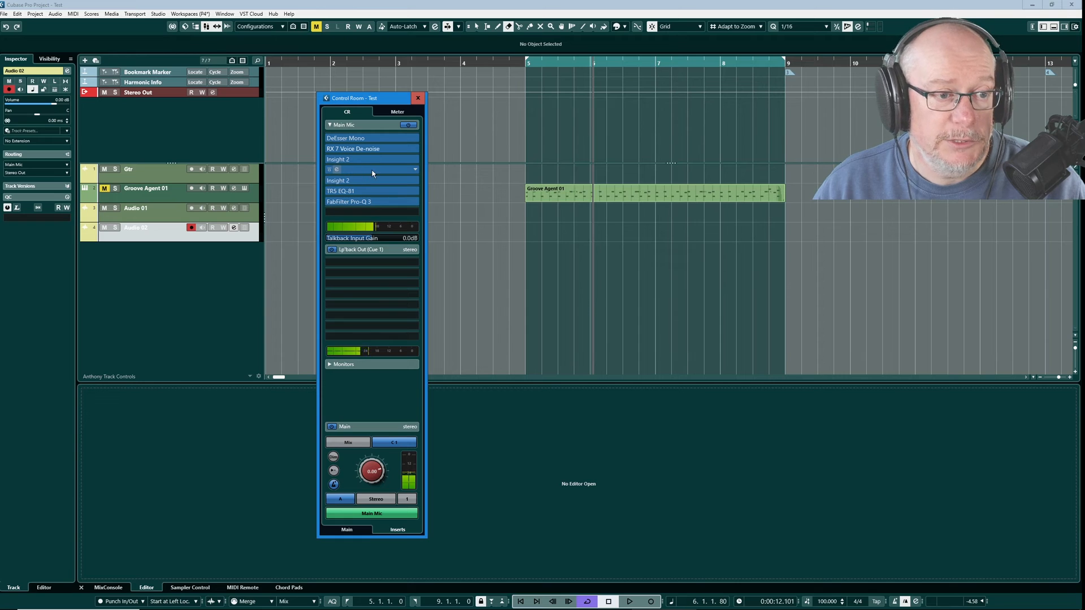
Step: Open the Main Mic's Comp FET-76 insert and position its editor clear of the Control Room
click(371, 170)
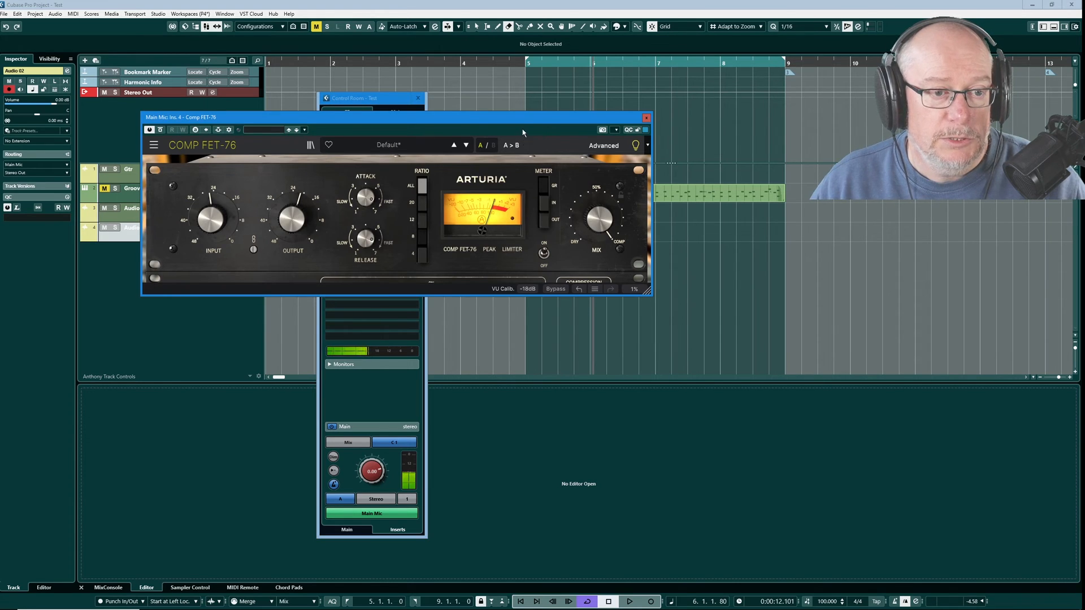
drag(520, 122, 807, 293)
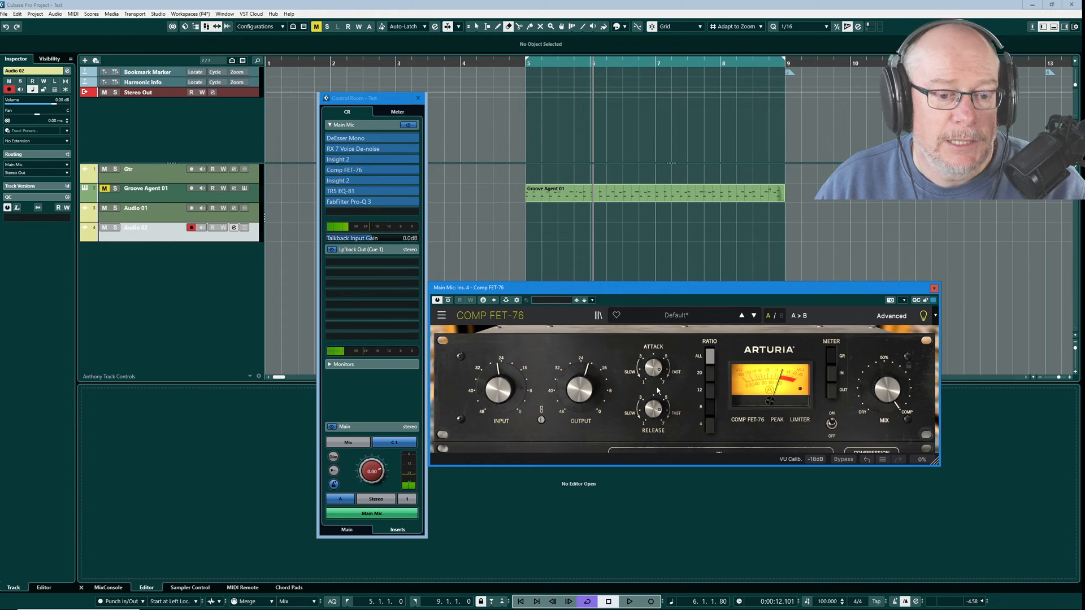
Step: Open the Main Mic's two Insight 2 inserts, before and after the compressor, and arrange them side by side
click(368, 160)
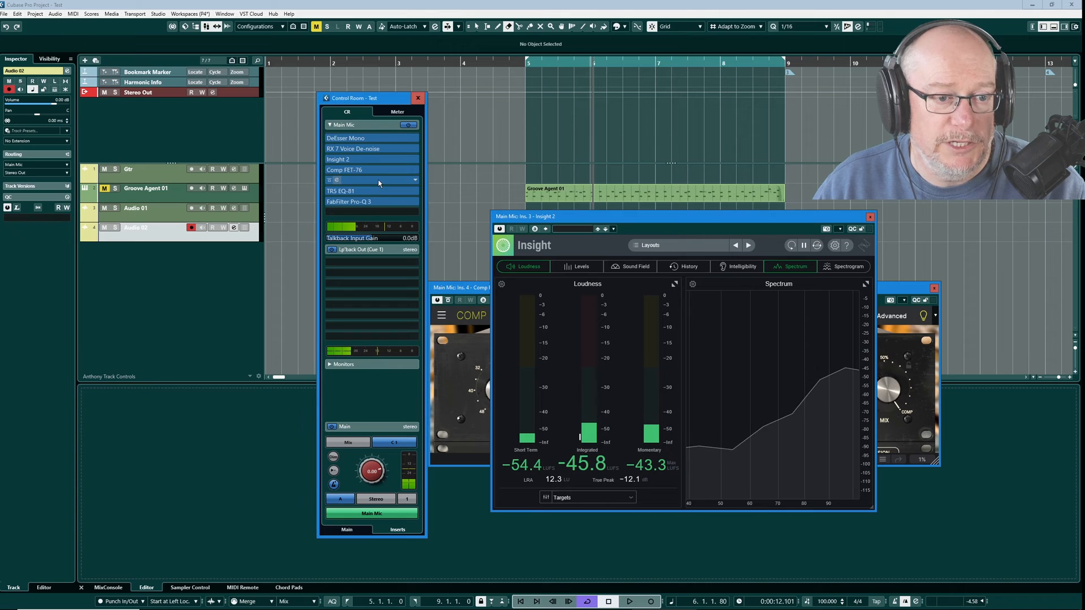
drag(628, 218, 205, 235)
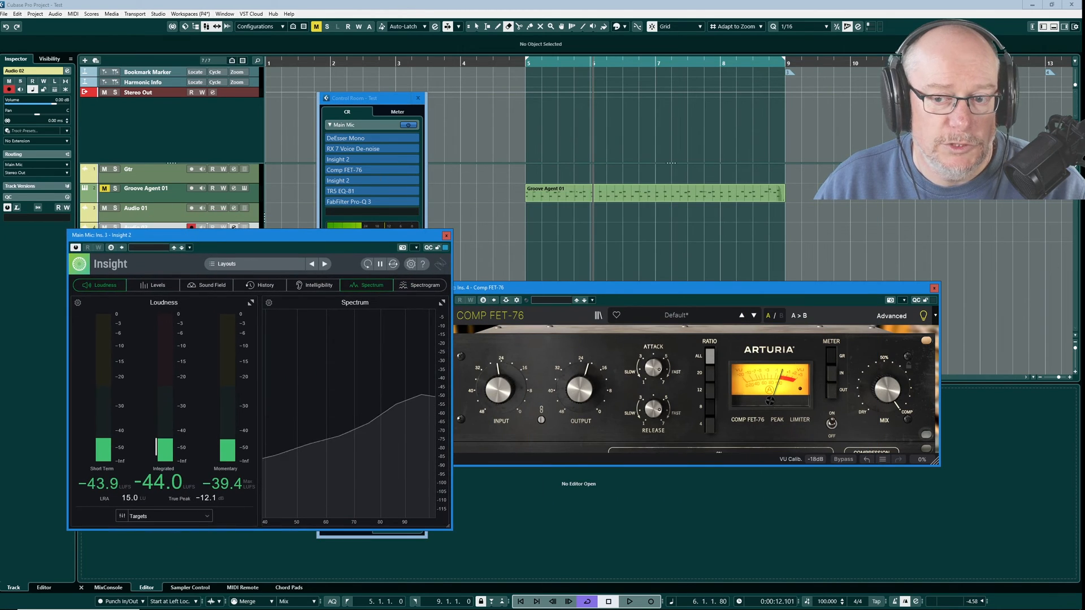
click(368, 181)
drag(904, 288, 544, 232)
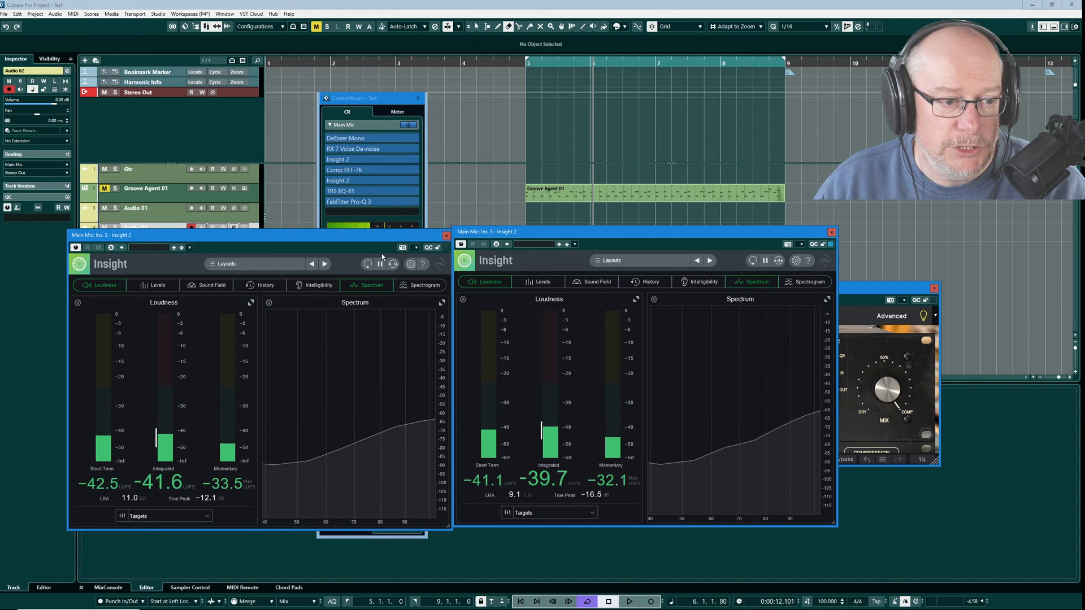
Step: Reset both Insight 2 meters to compare loudness before and after the compressor, and close their editors
click(368, 264)
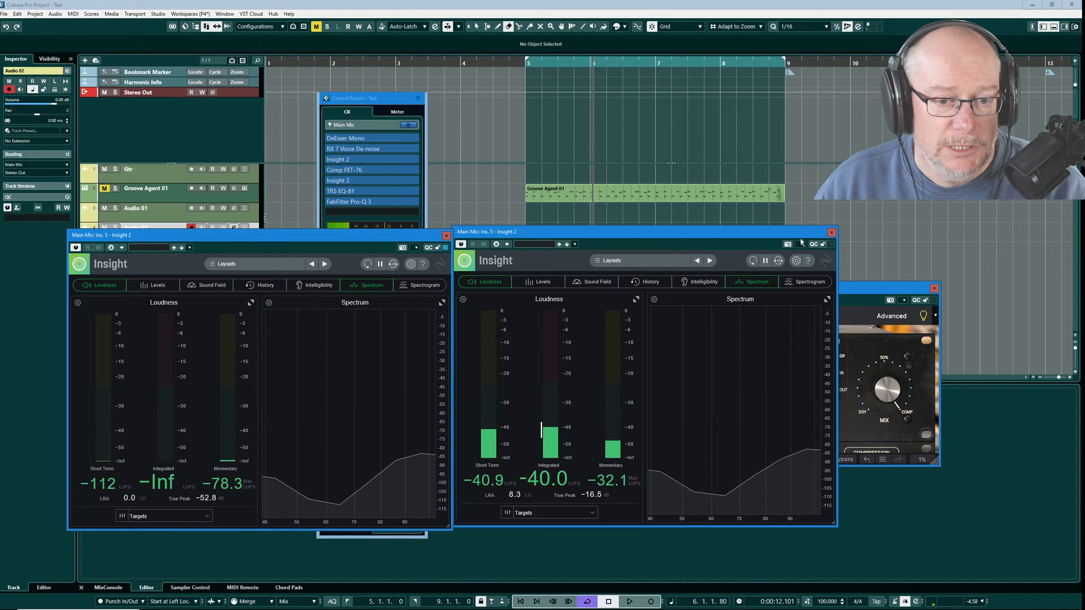
click(756, 262)
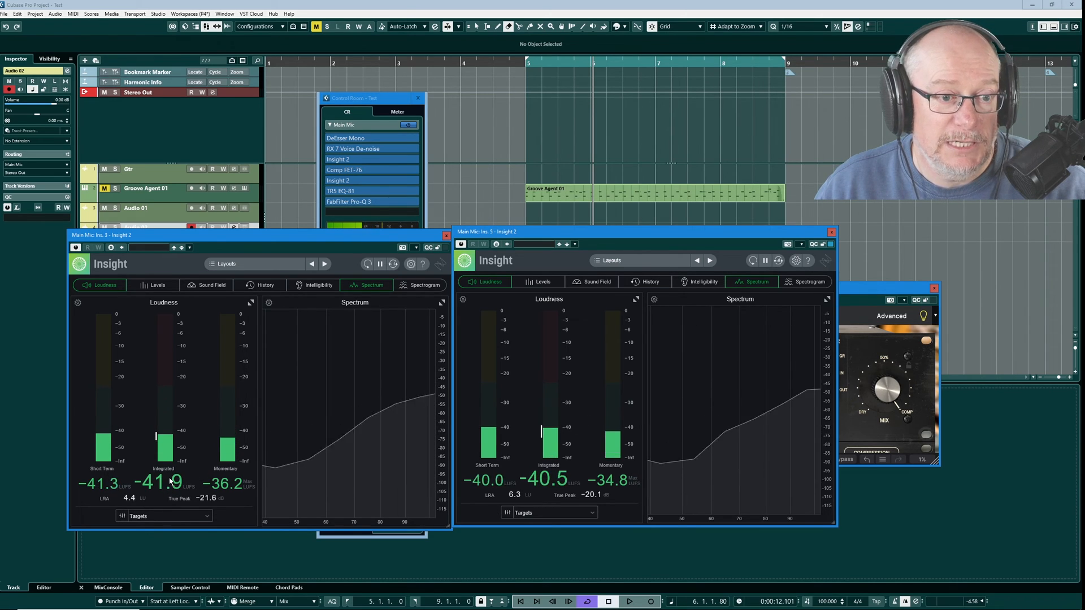
click(446, 236)
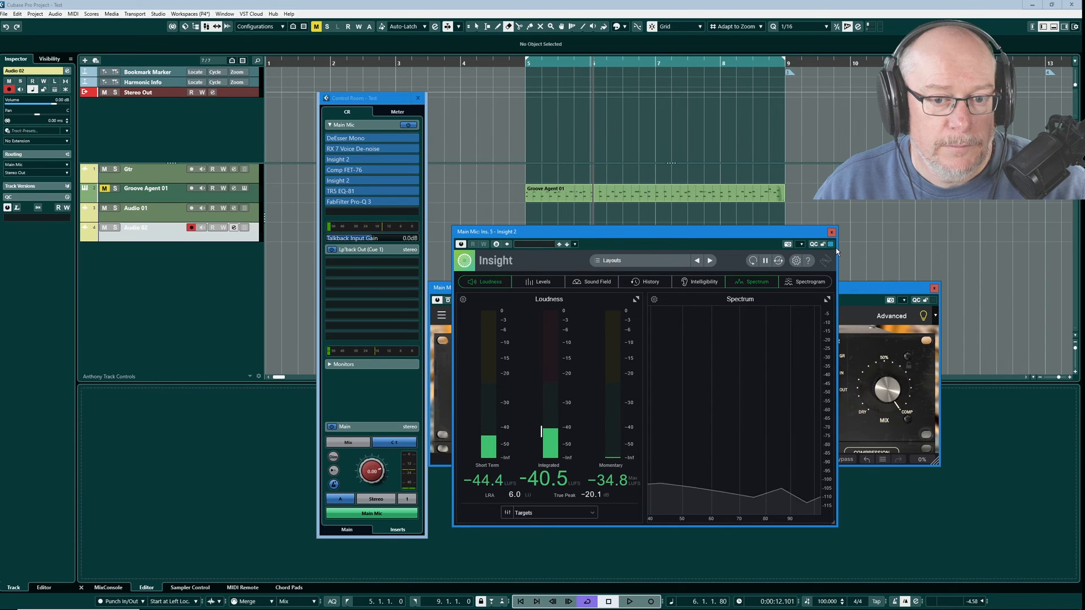
click(831, 233)
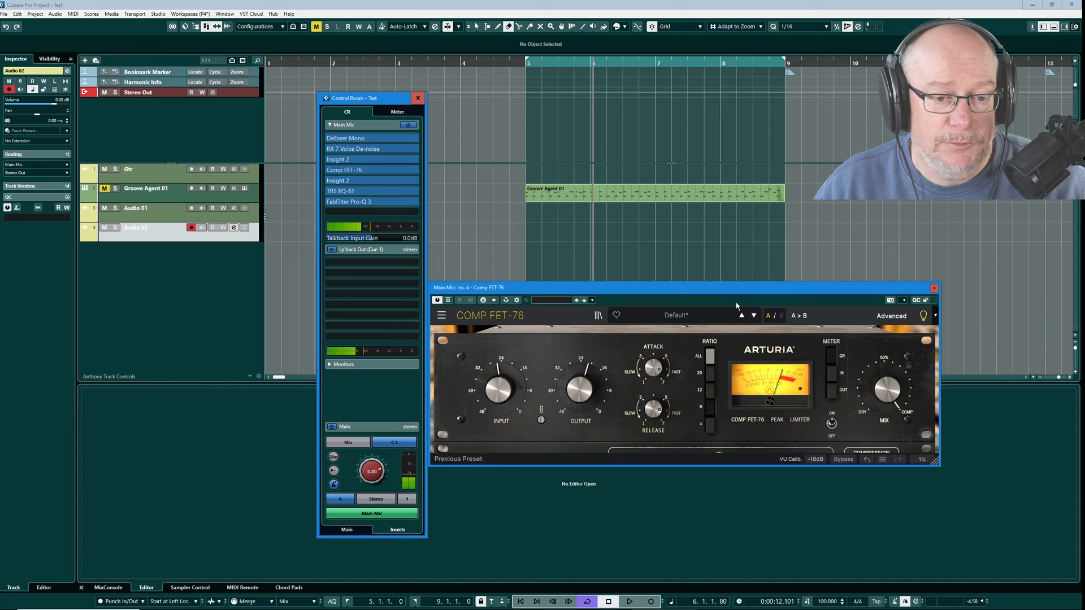
Step: Replace the Comp FET-76 editor with the Main Mic's TR5 EQ-81, adjust its high-frequency gain and lower the upper-mid gain
drag(732, 285, 626, 296)
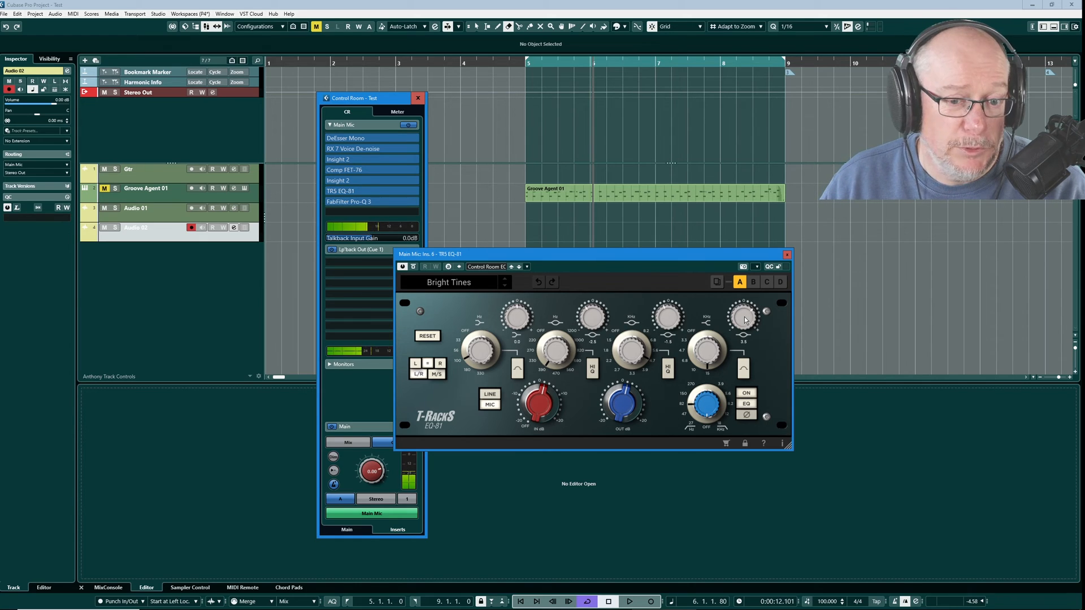
drag(758, 289, 759, 264)
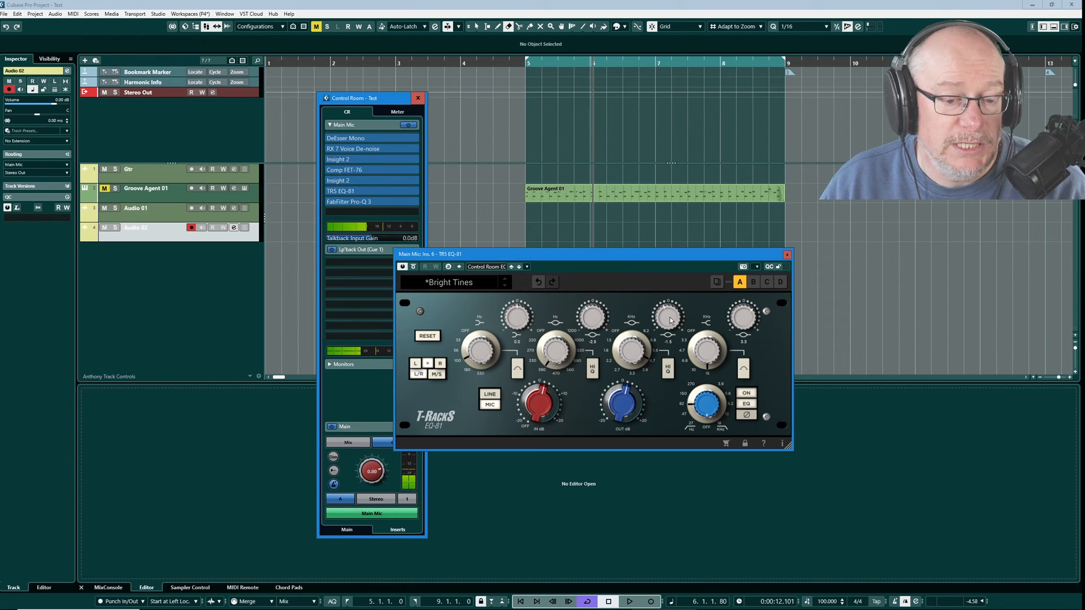
drag(670, 317, 676, 360)
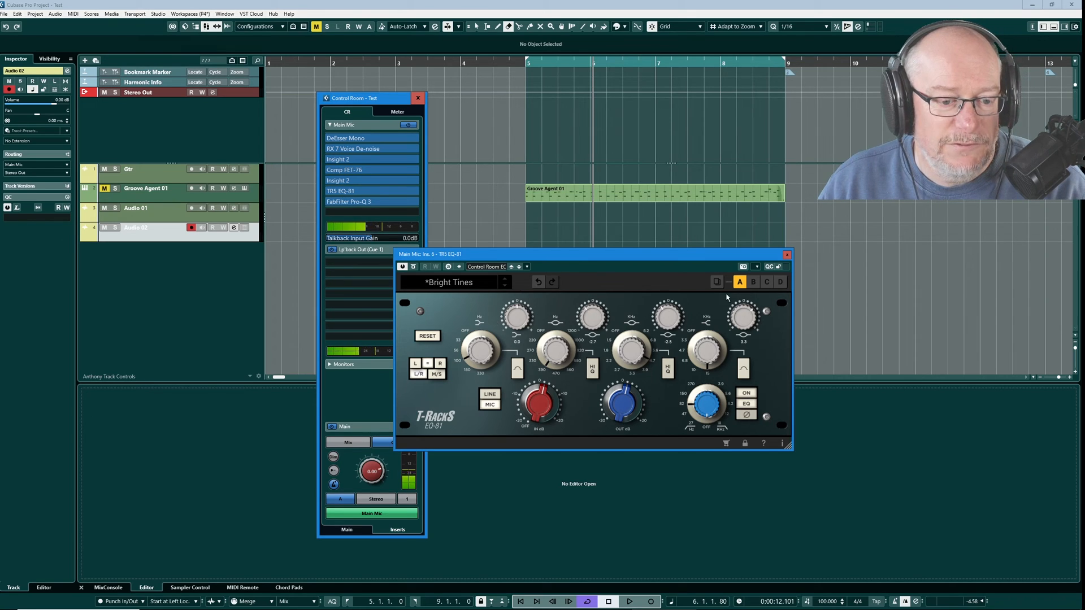
Step: Bypass the Main Mic's TR5 EQ-81 insert to compare the voice, reactivate it and close its editor
click(413, 267)
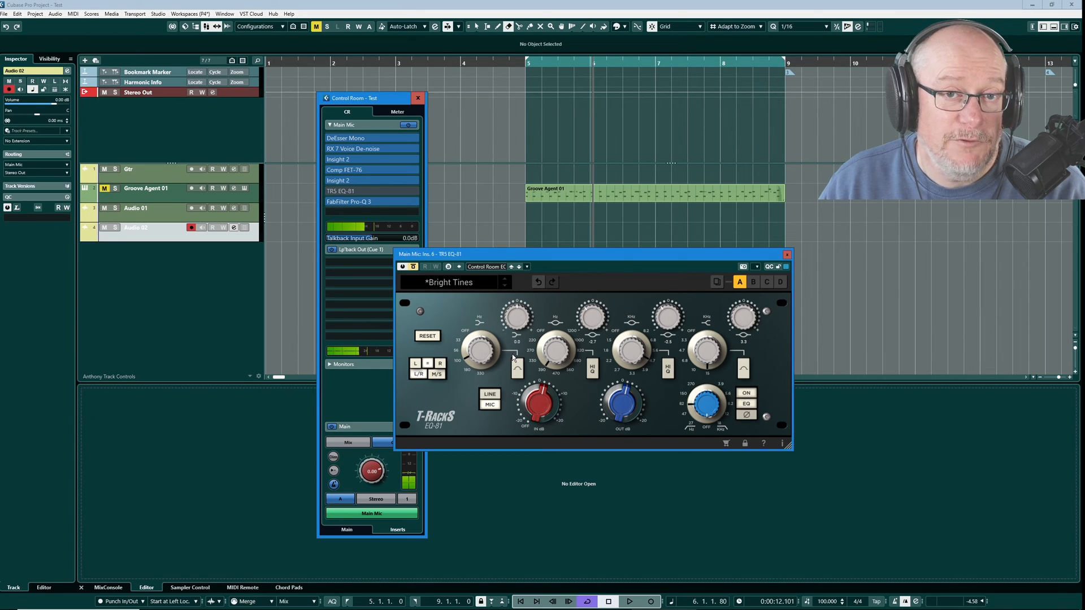
click(413, 267)
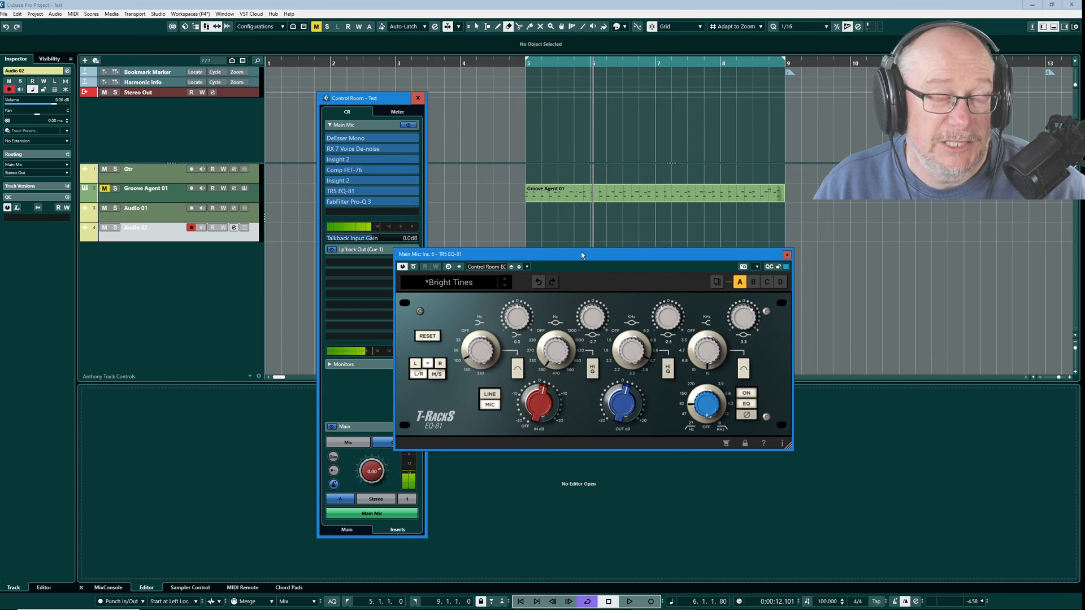
click(787, 255)
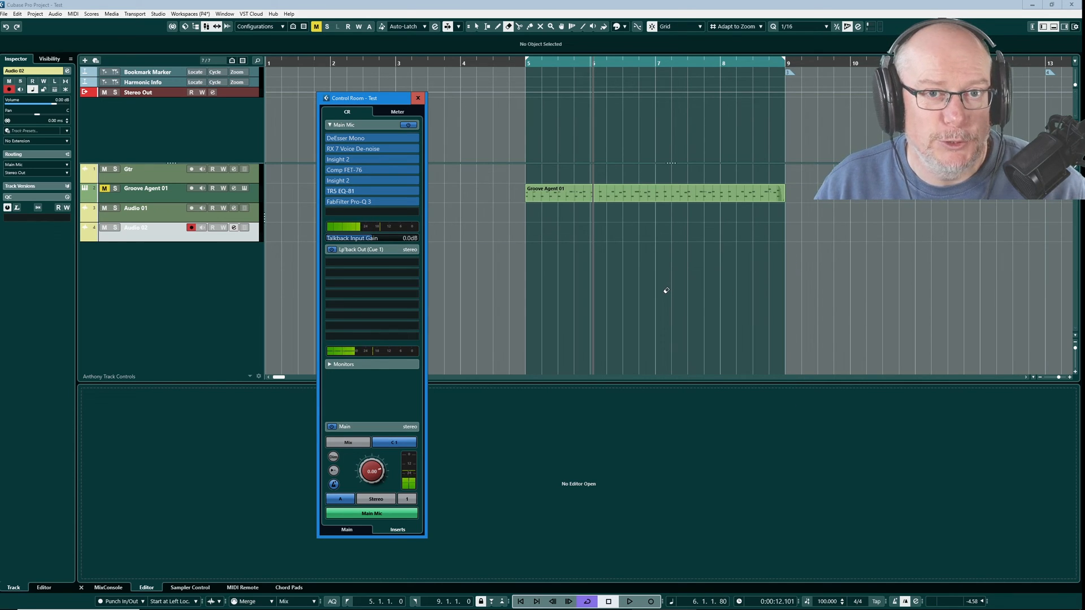
Step: Review the available Control Room presets in Audio Connections without loading one, and return to the Control Room
click(151, 14)
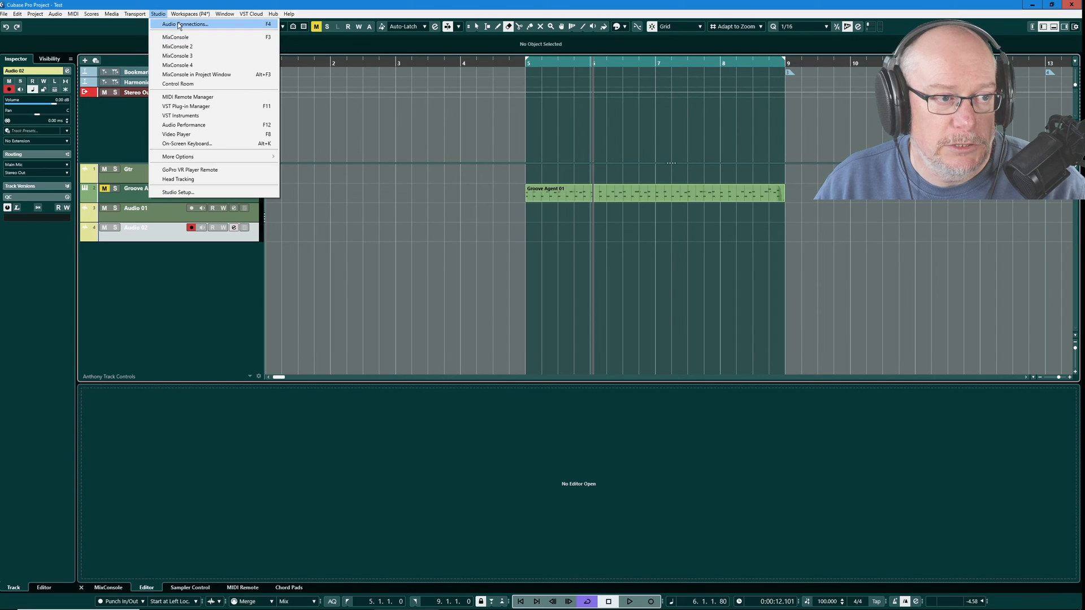
click(179, 25)
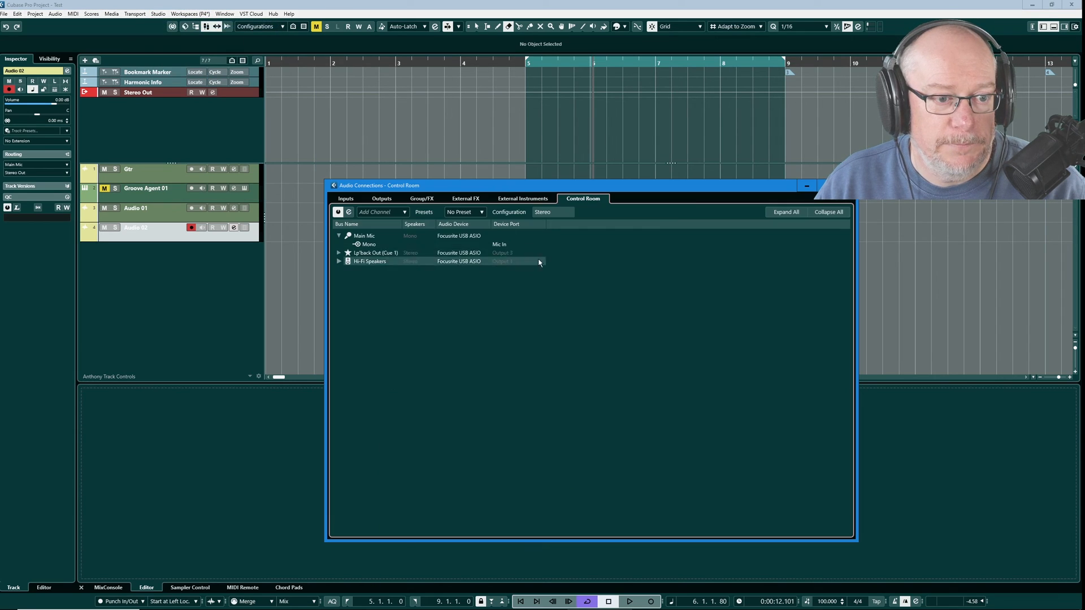
click(477, 212)
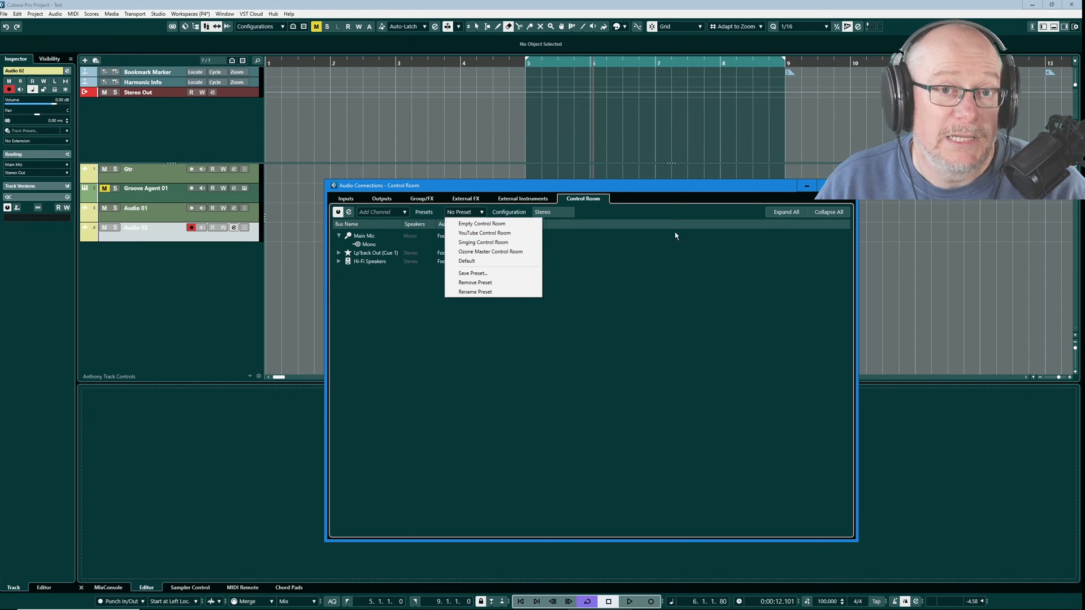
click(637, 186)
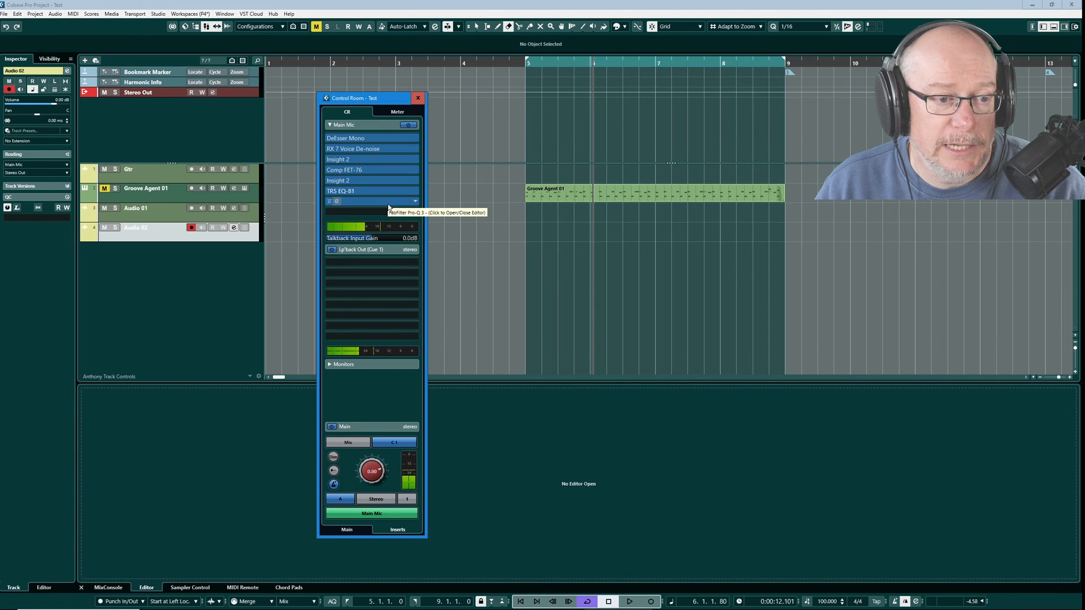
Step: Open the Main Mic's FabFilter Pro-Q 3 insert and switch its 16757 Hz brickwall high cut off and on to compare
click(389, 202)
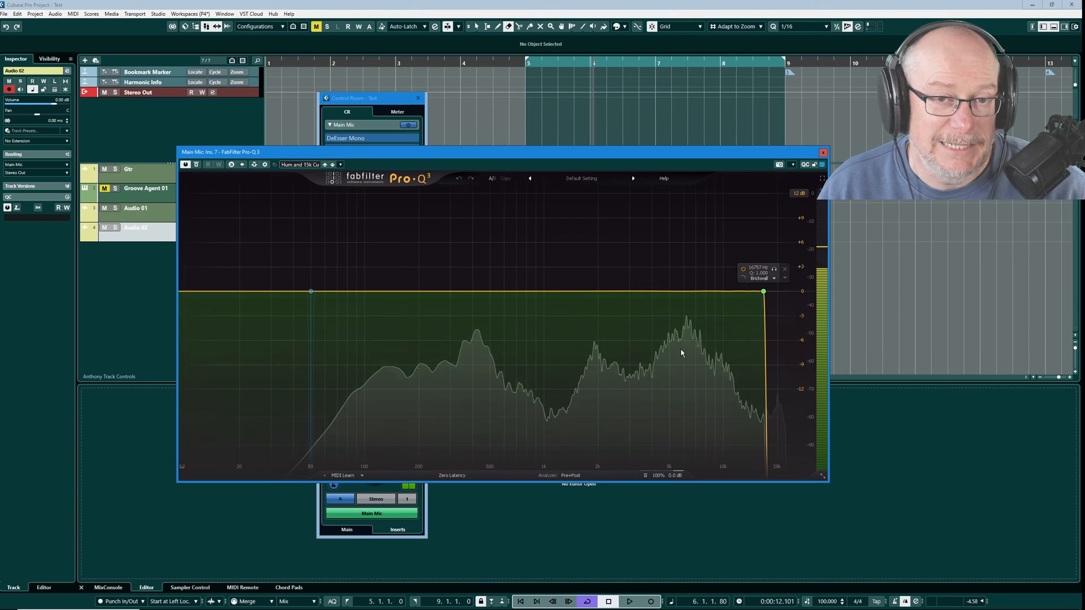
drag(588, 152, 534, 135)
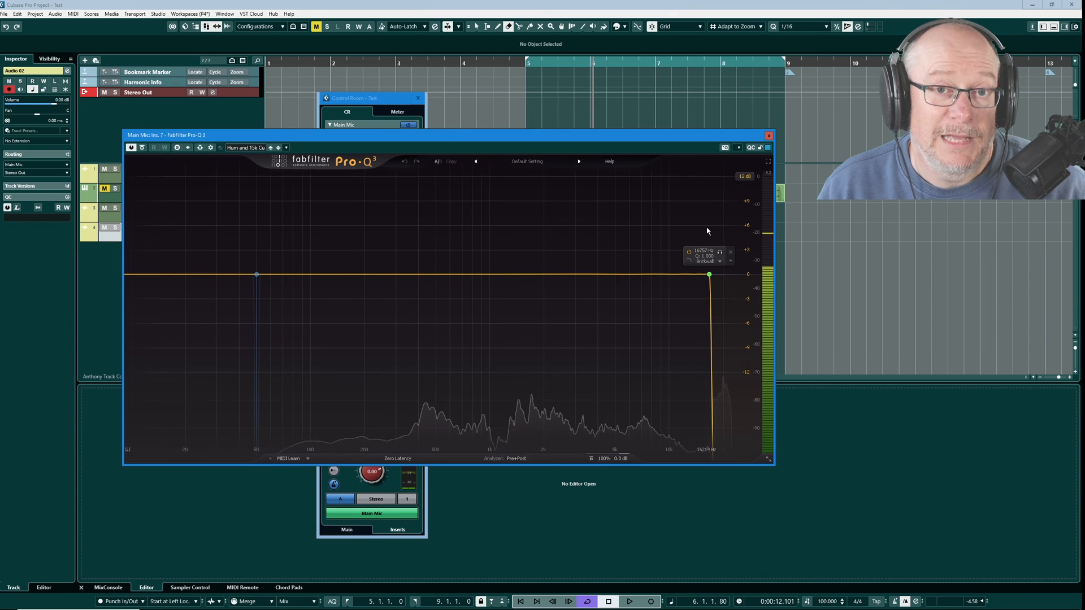
click(688, 254)
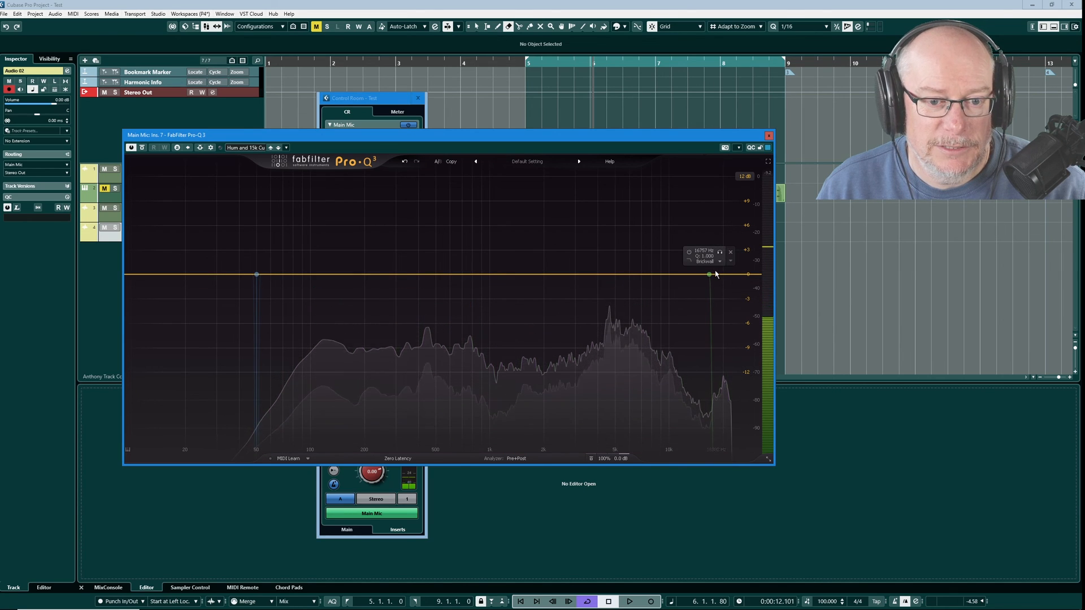
click(689, 252)
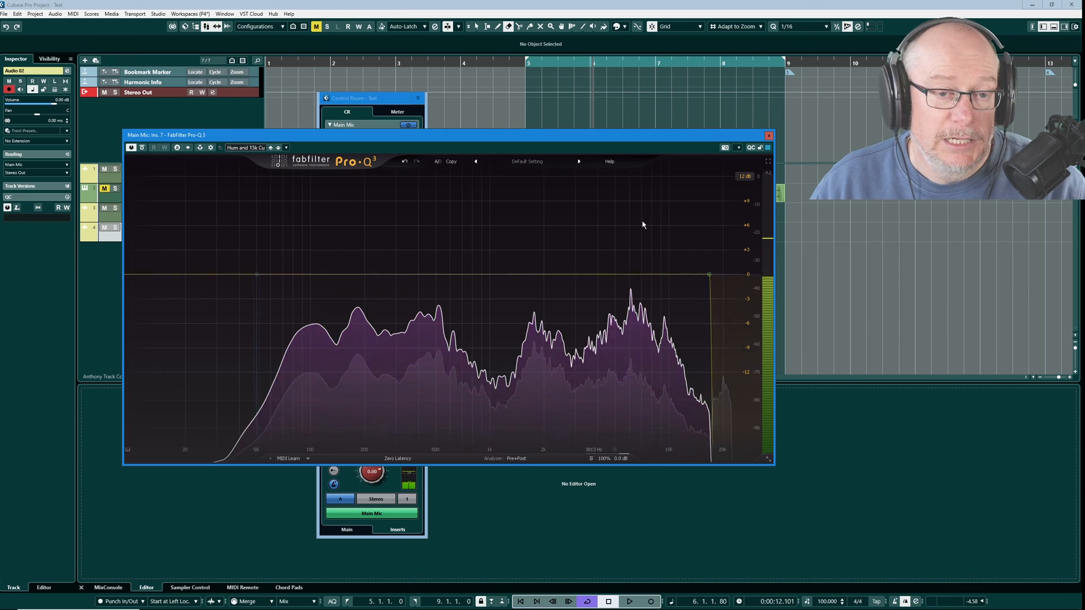
Step: Audition Pro-Q 3's 50 Hz notch by switching it on and off again, and close the editor and the Control Room
mouse_move(737, 309)
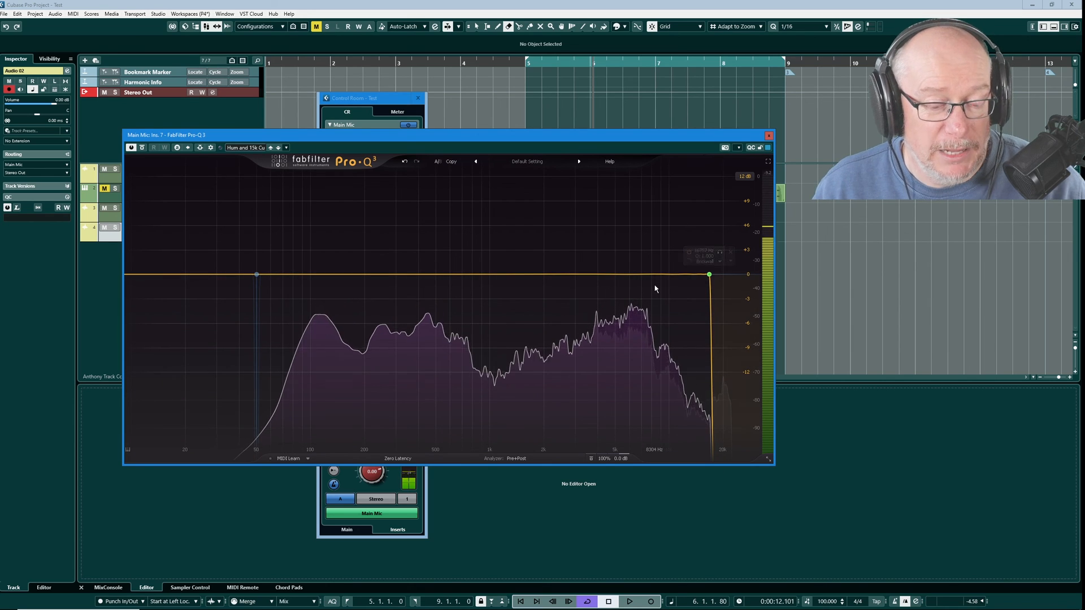
mouse_move(655, 285)
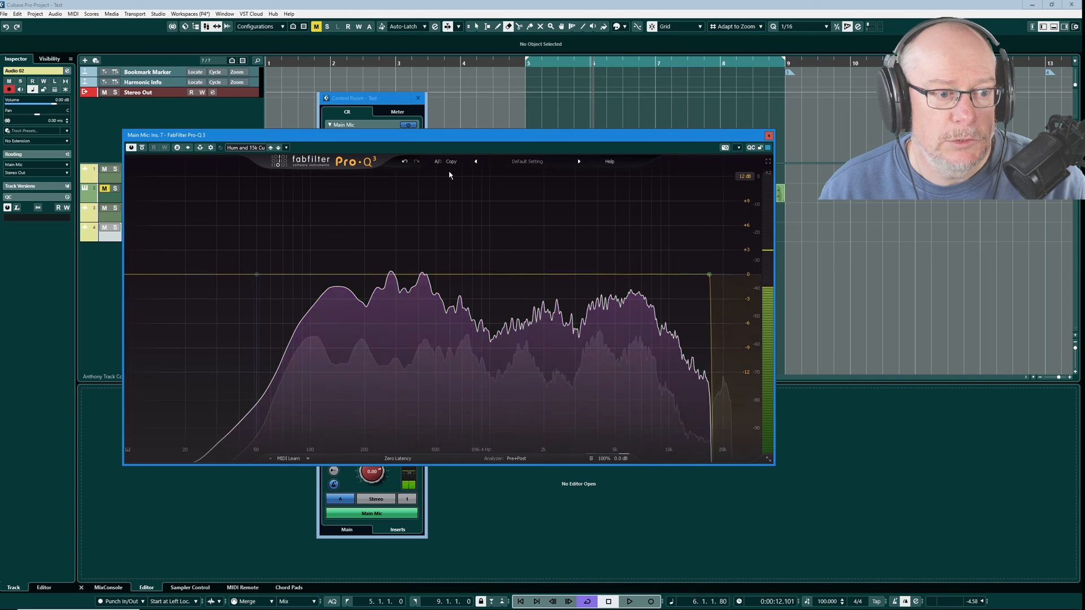
mouse_move(257, 275)
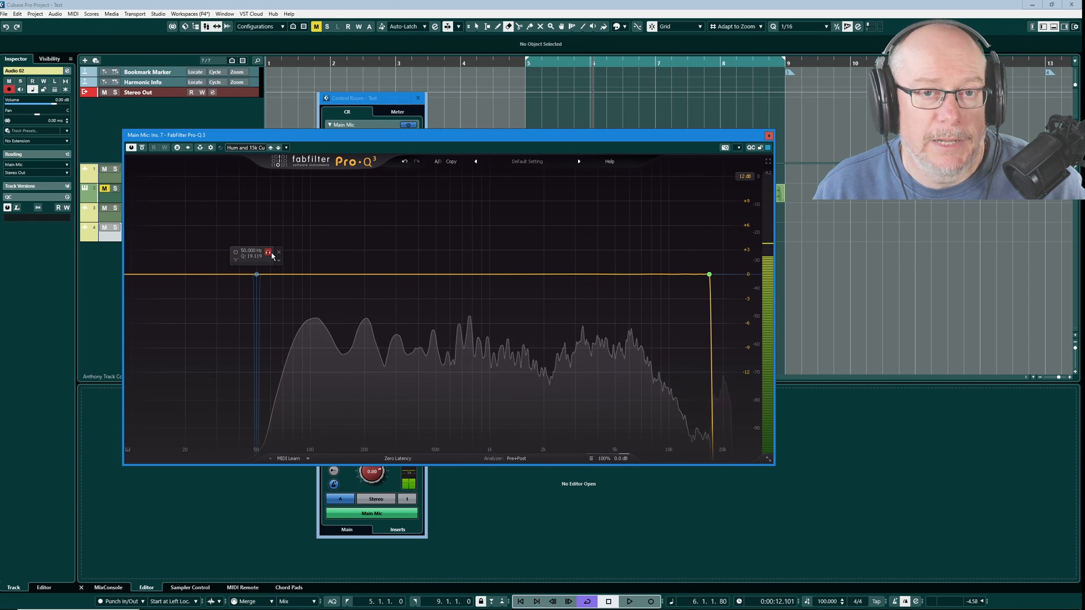
click(234, 252)
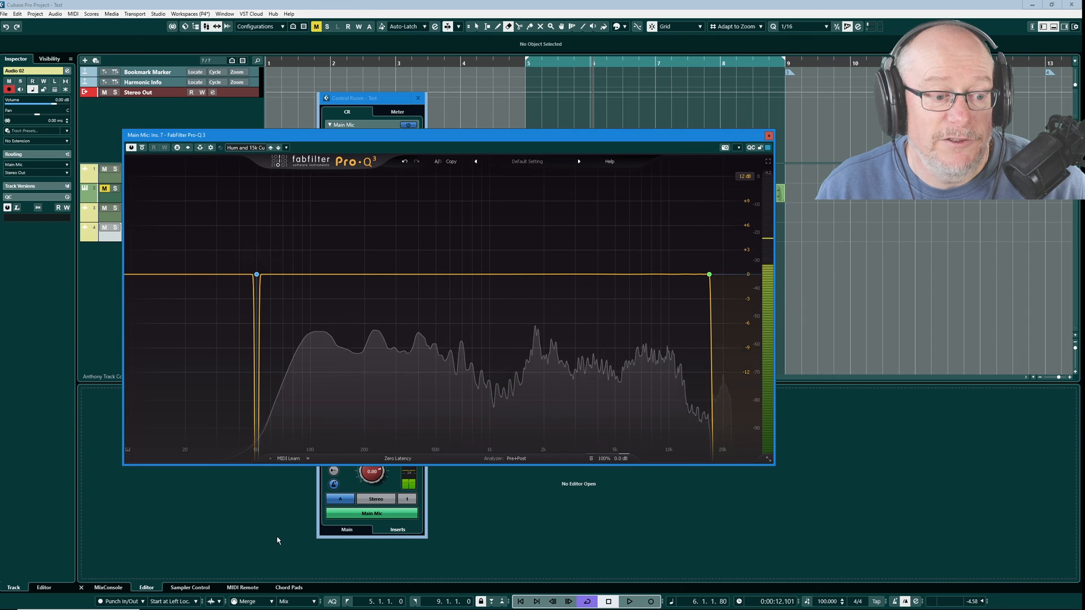
mouse_move(253, 304)
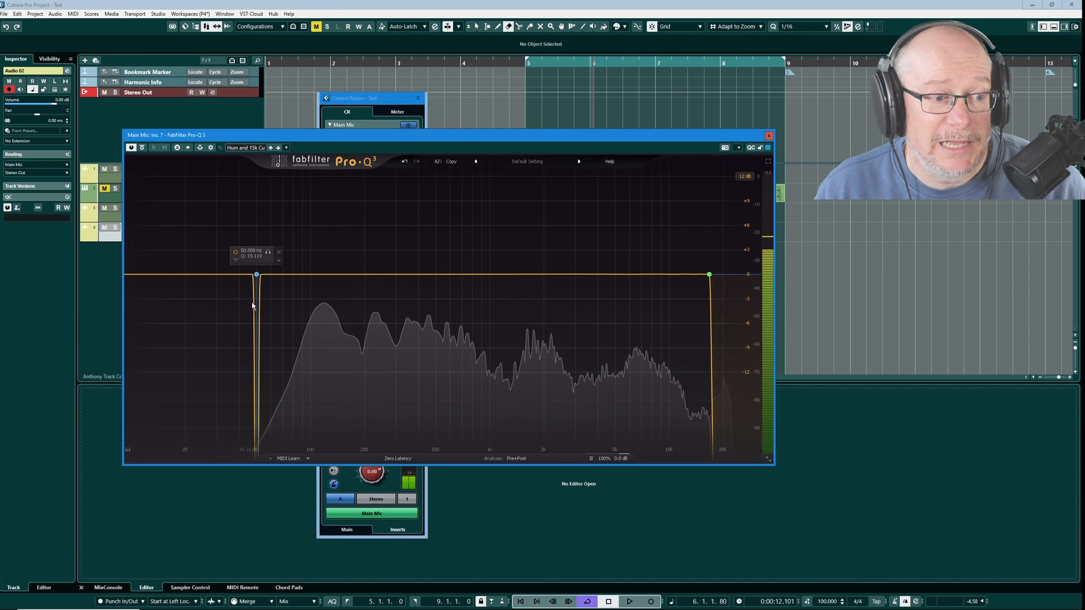
click(236, 252)
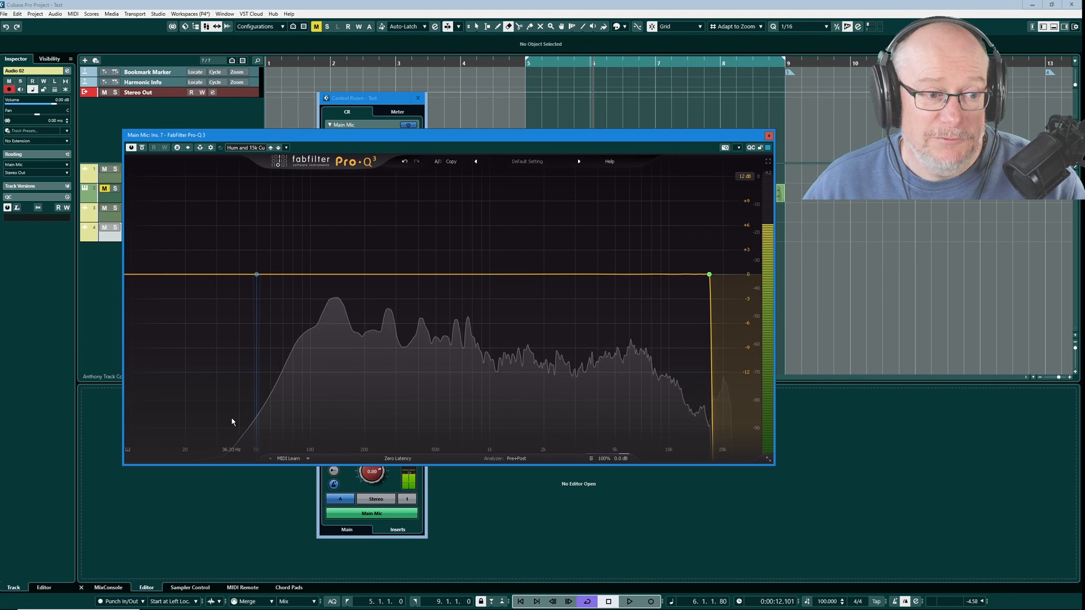
mouse_move(269, 292)
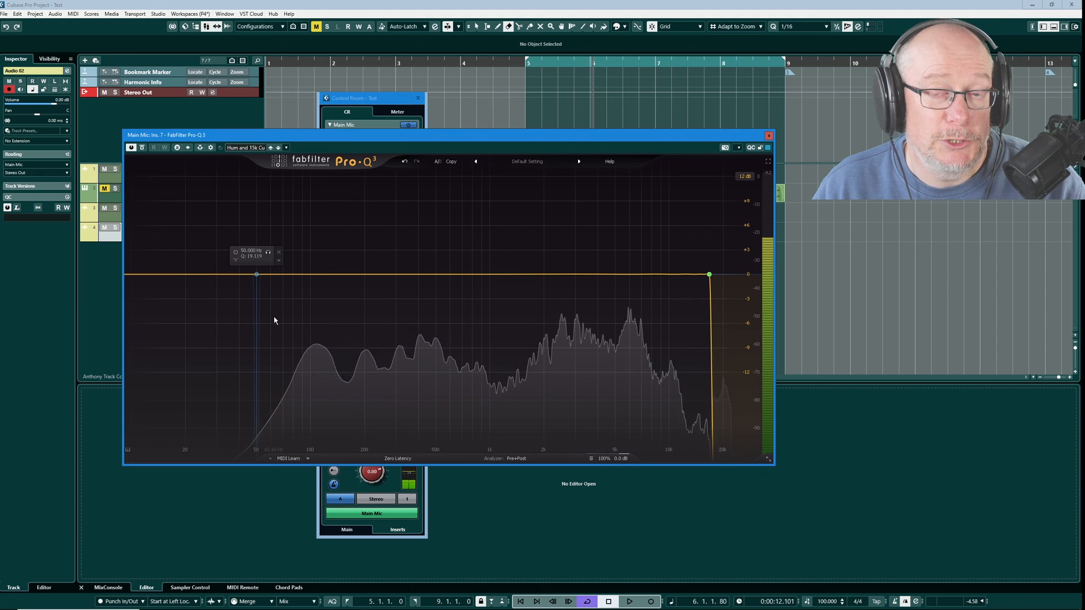
mouse_move(275, 316)
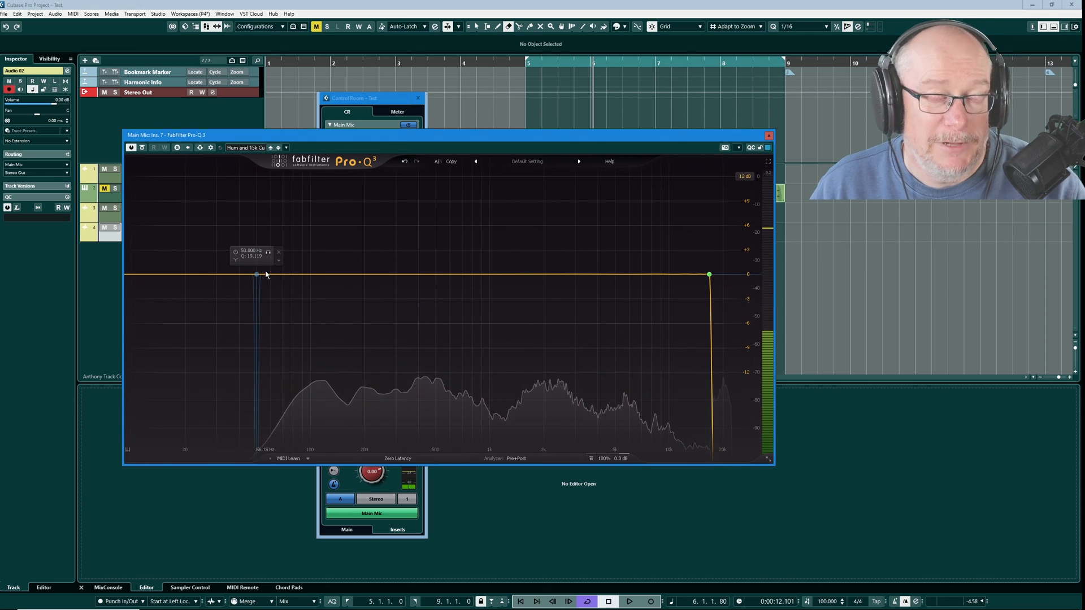
click(768, 137)
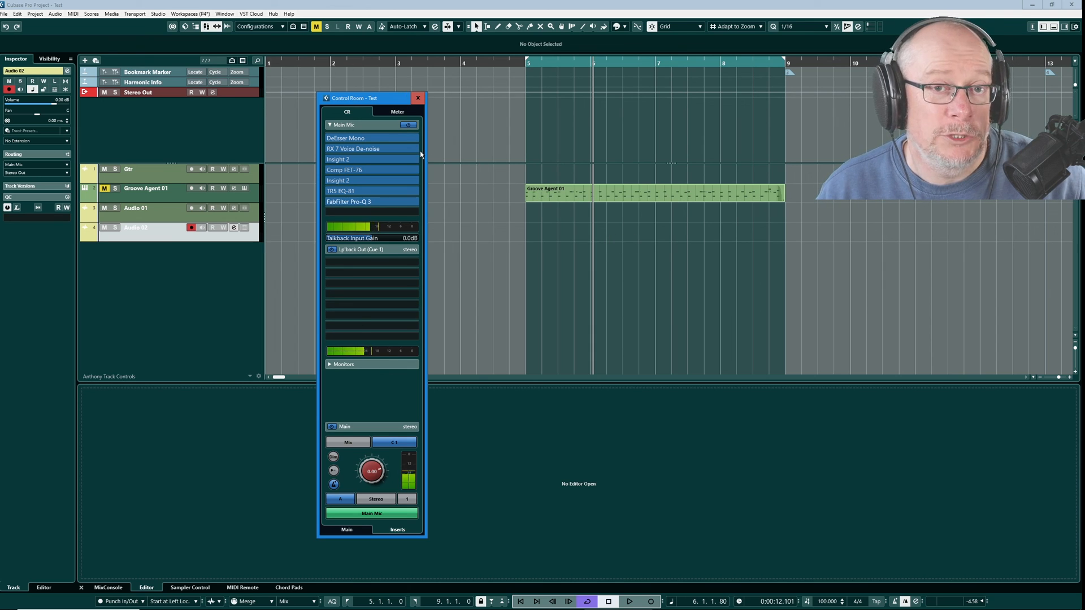
click(418, 98)
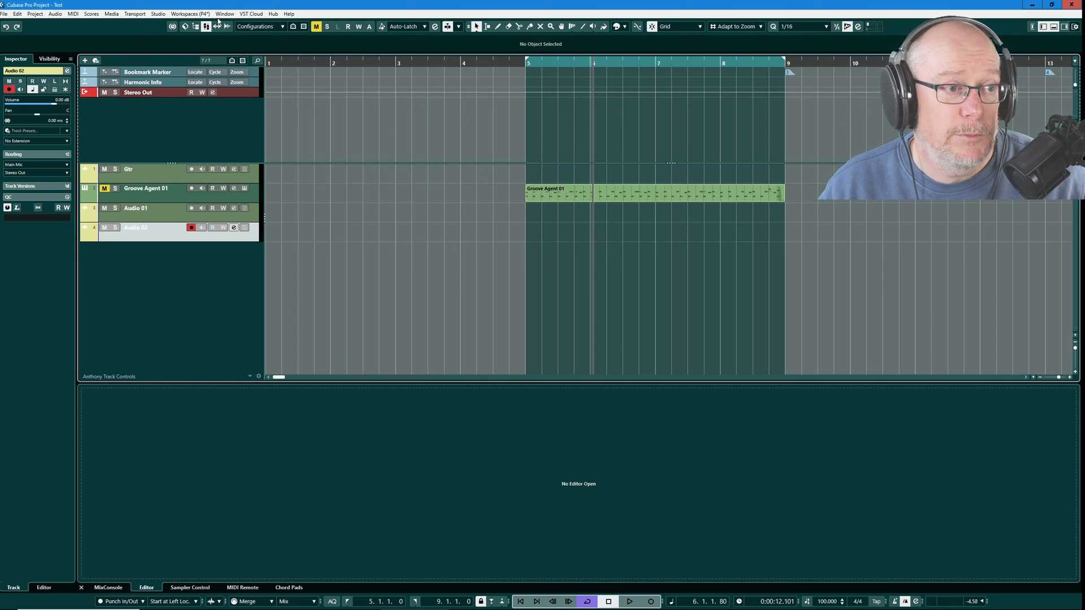
Step: Load the Singing Control Room preset for the Control Room in Audio Connections
click(158, 14)
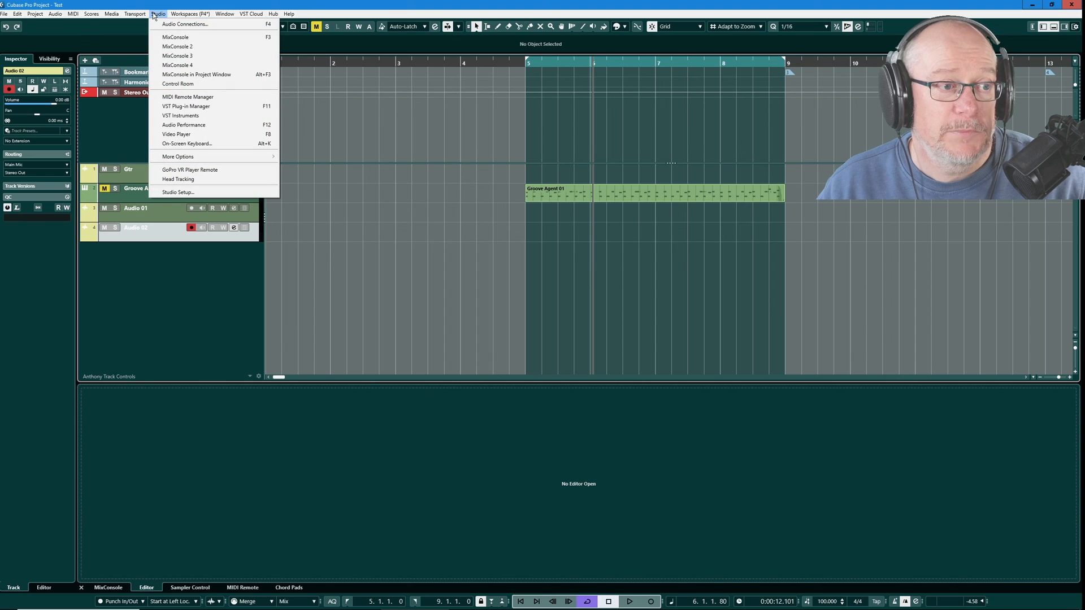
click(192, 23)
click(481, 213)
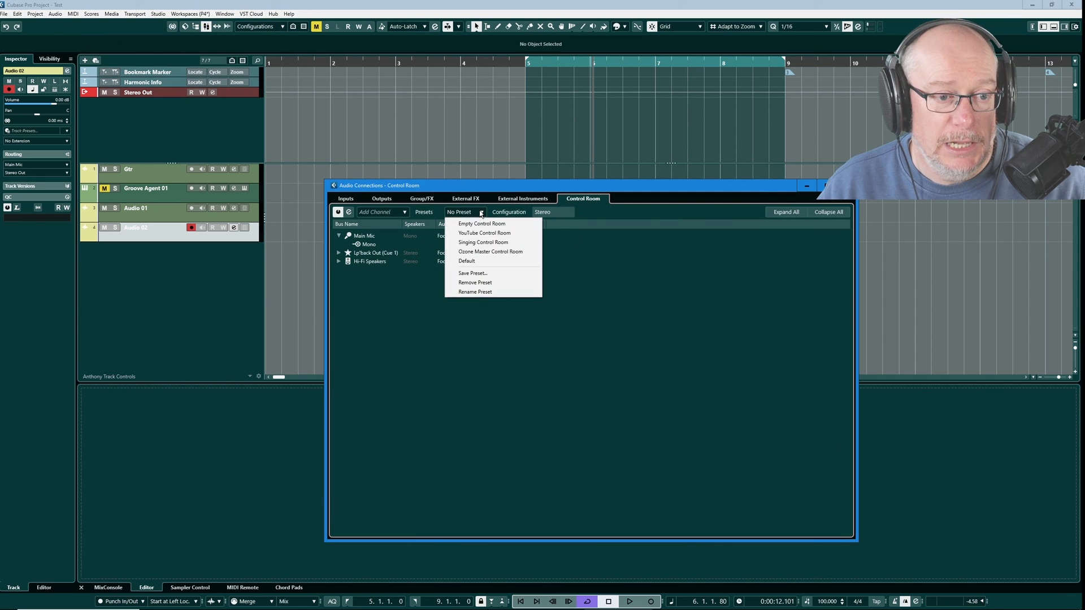
click(472, 242)
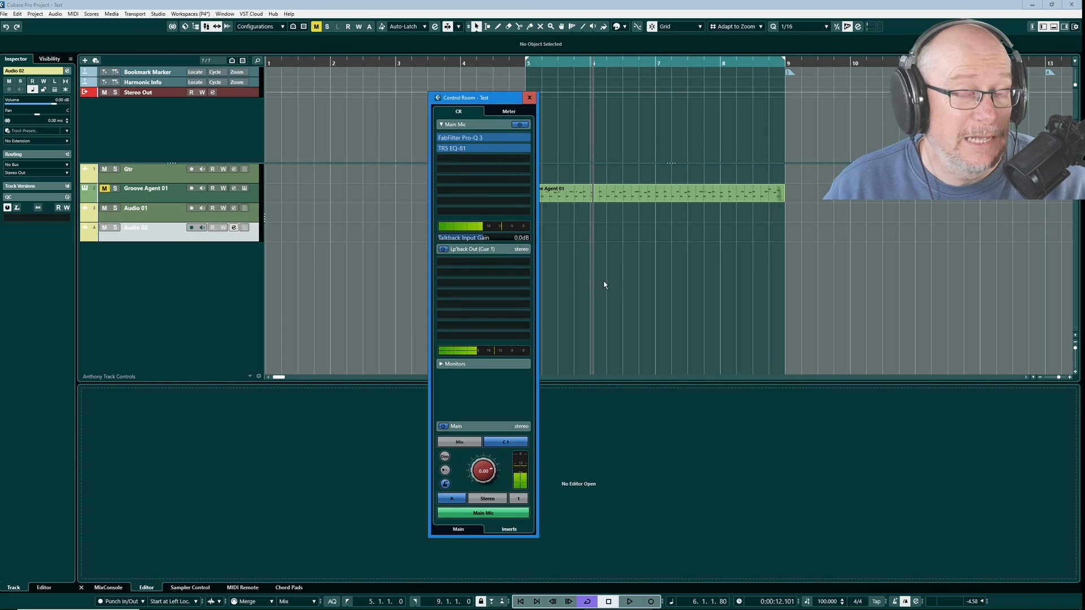
Step: Switch off the 50 Hz notch in the Main Mic's FabFilter Pro-Q 3 insert, inspect the TR5 EQ-81 insert, and close both editors
click(490, 137)
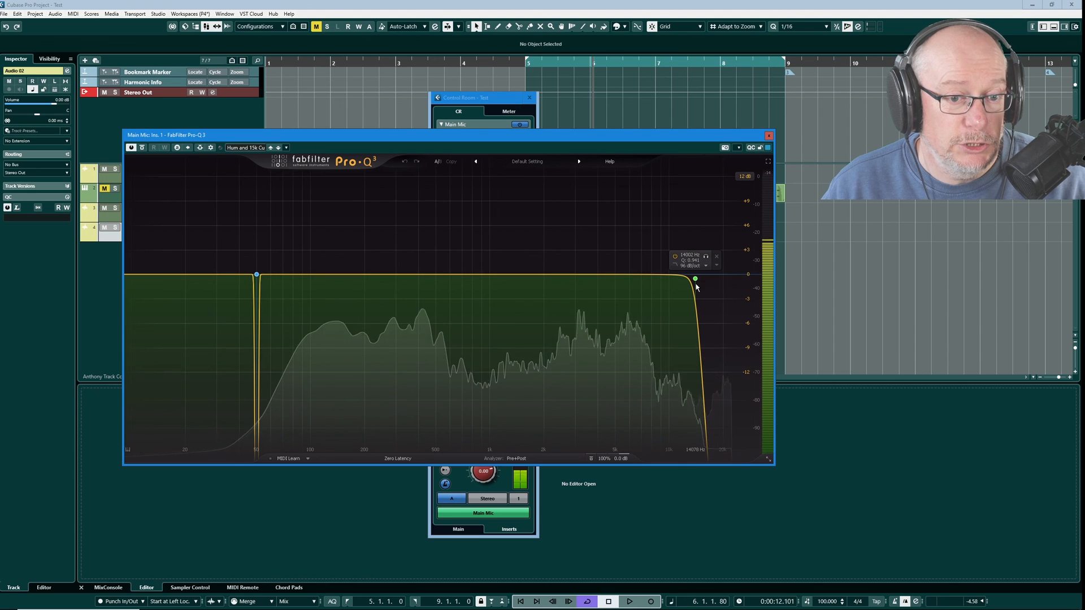
click(235, 253)
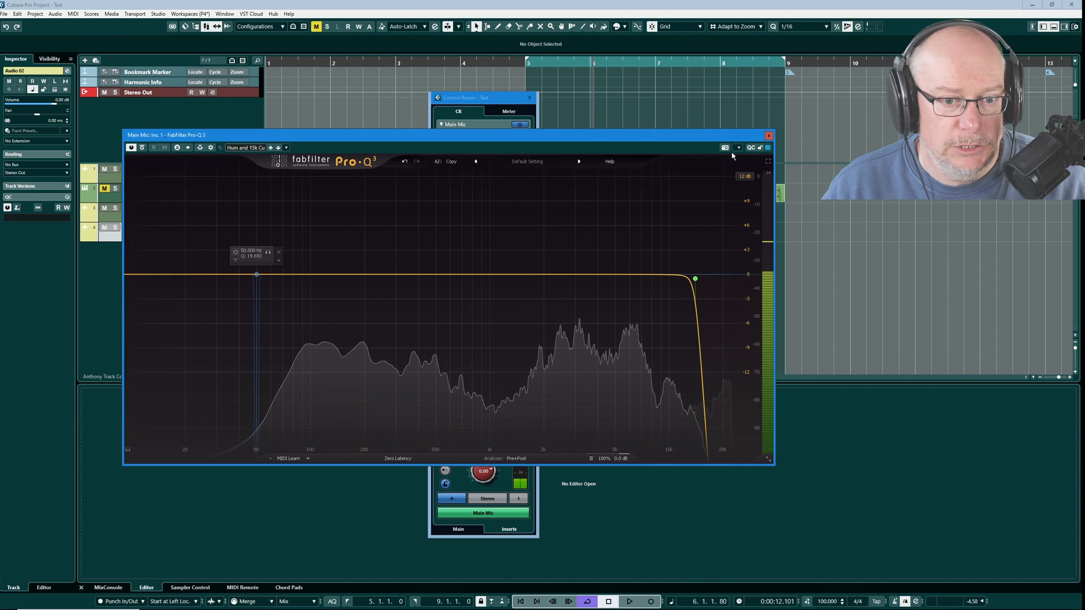
click(768, 135)
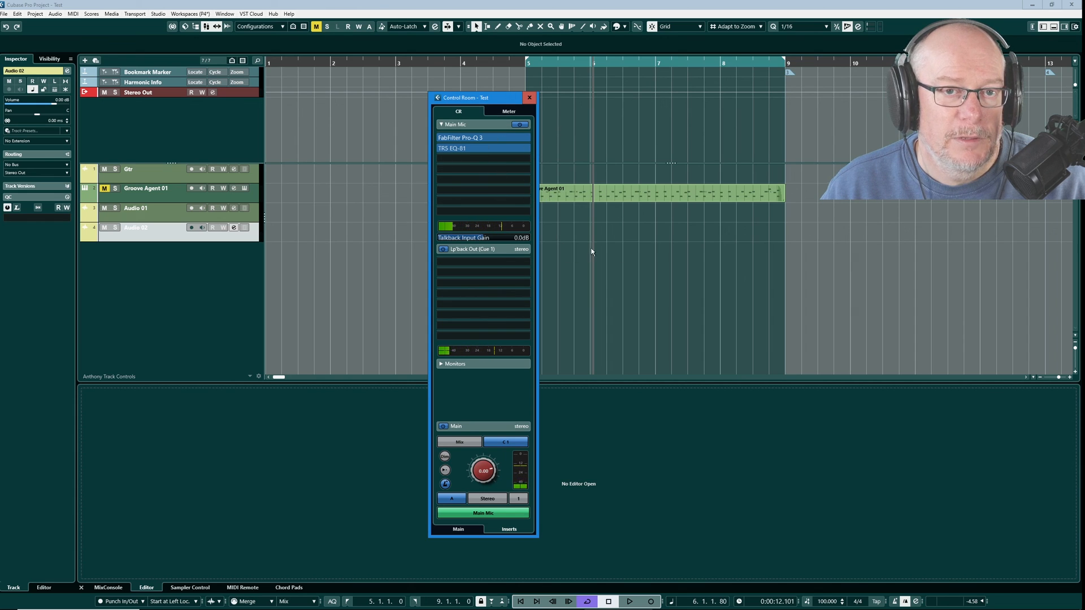
click(493, 148)
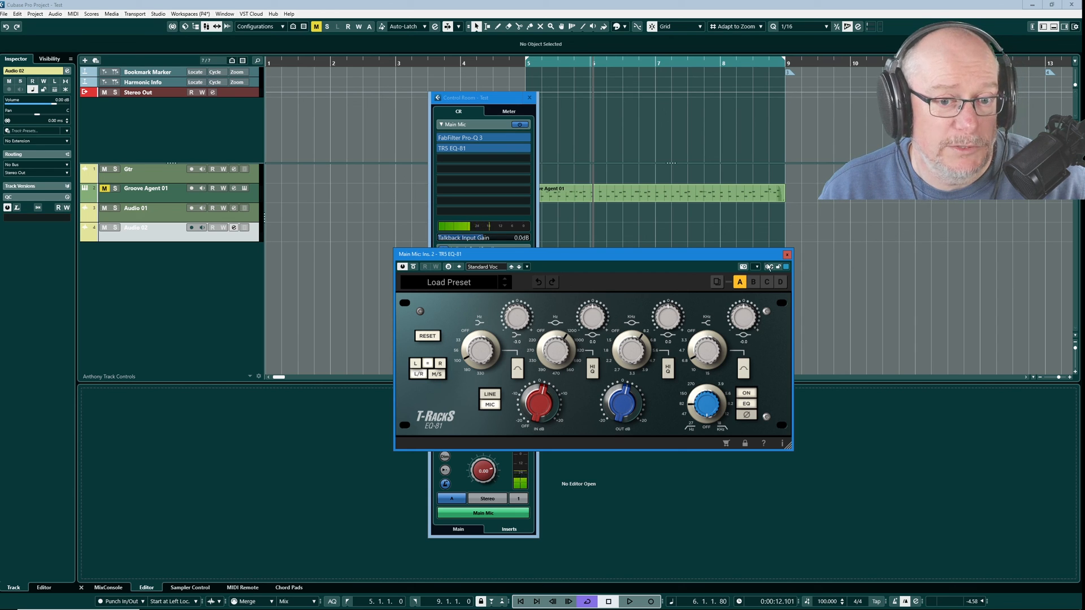
click(786, 255)
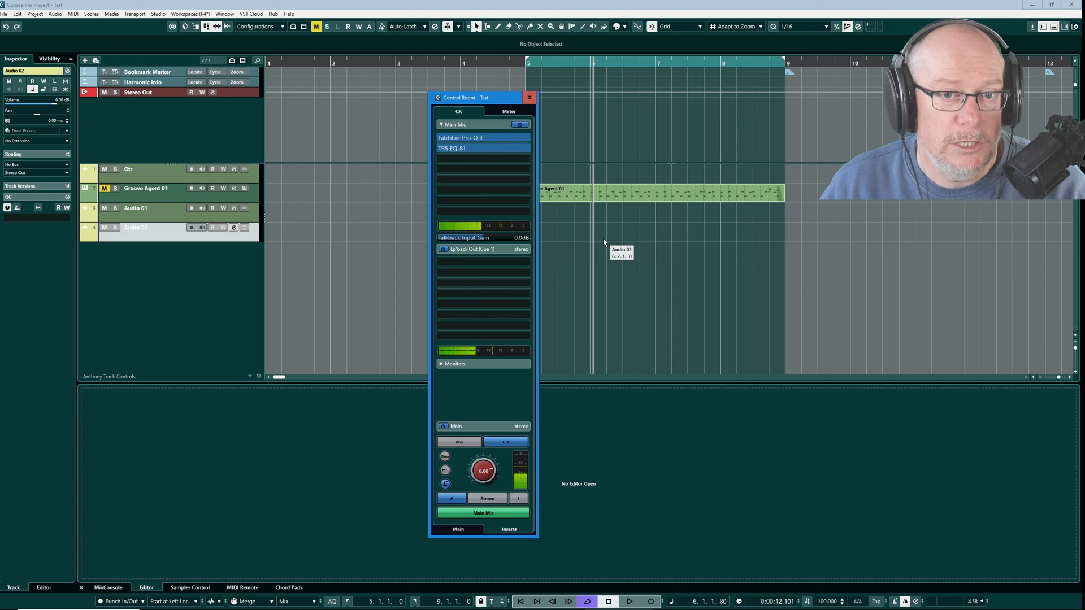
Step: Start playback, punch in a Main Mic recording on the Audio 02 track, end the take, and toggle the track's monitoring
key(space)
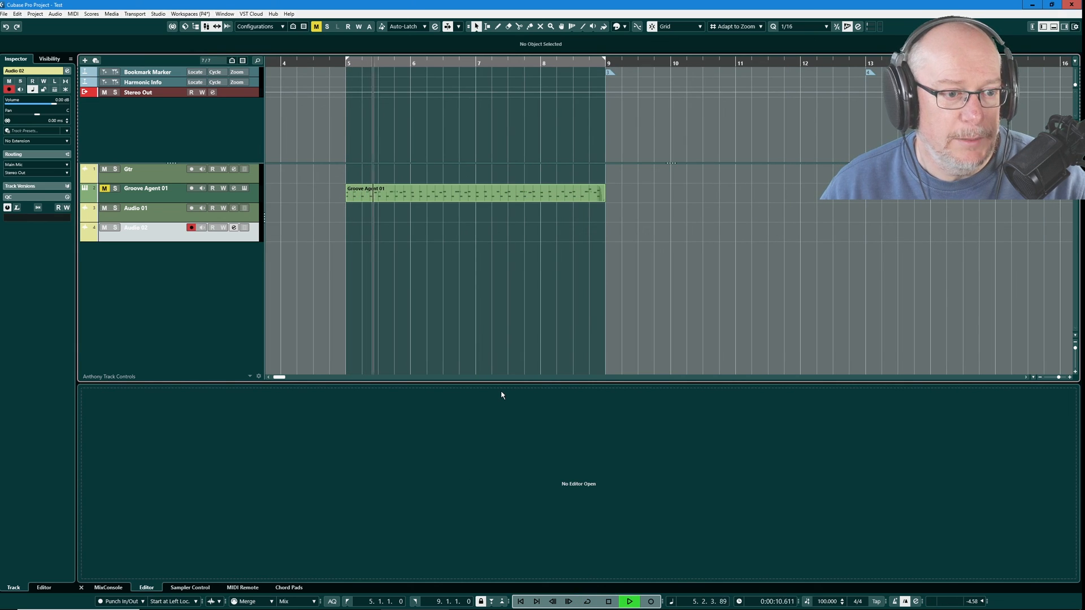
key(KP_Multiply)
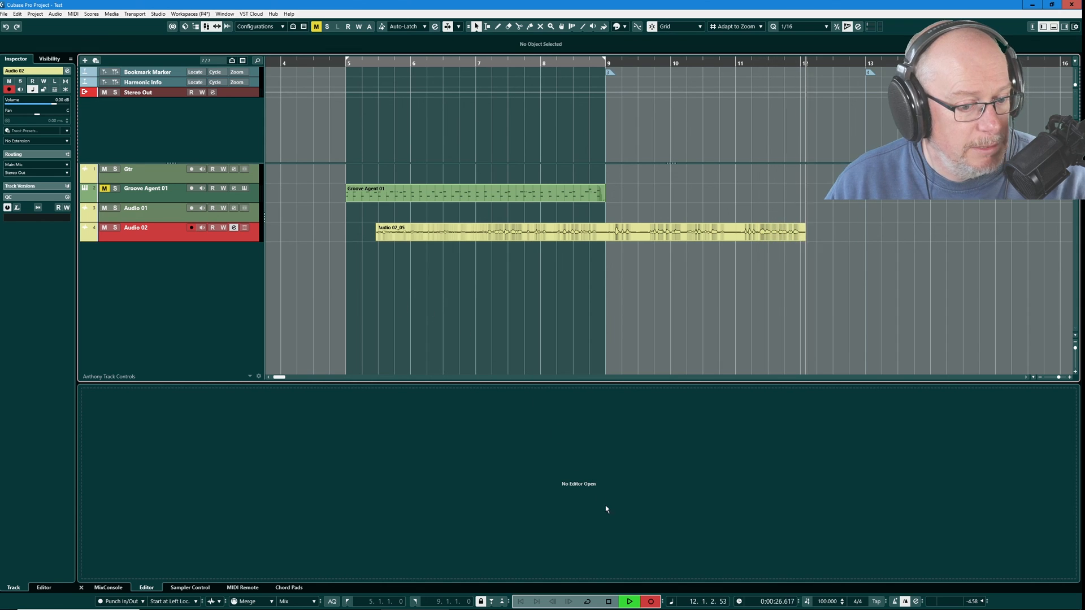
click(647, 604)
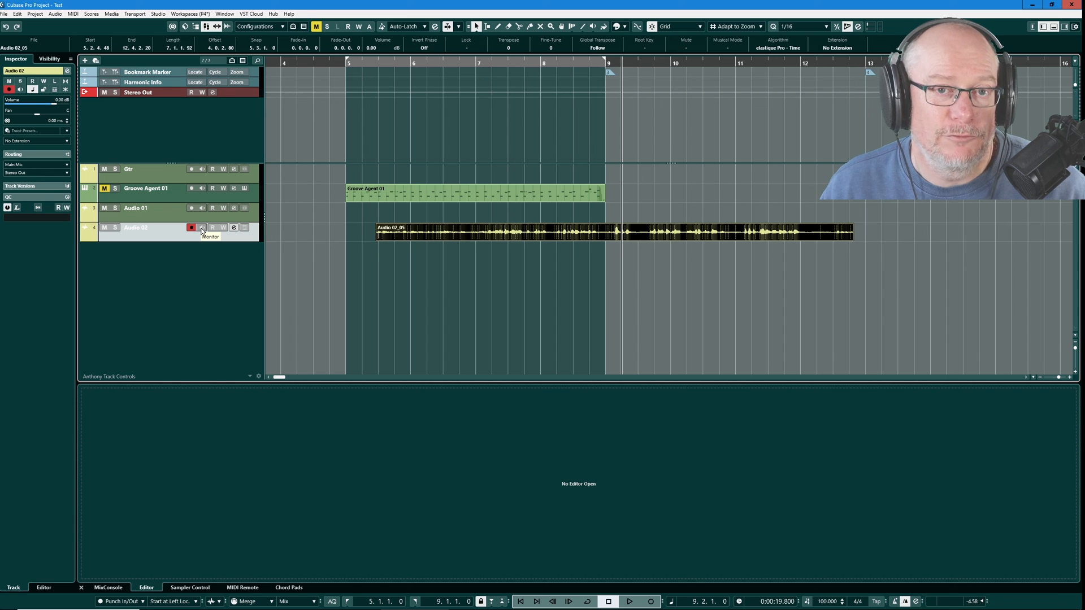
click(202, 227)
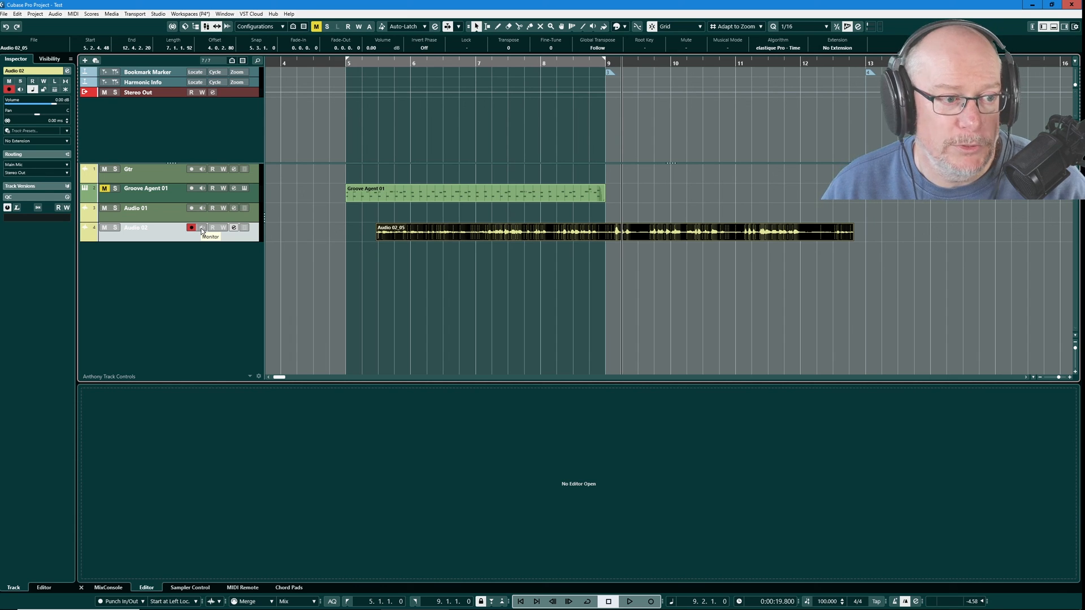